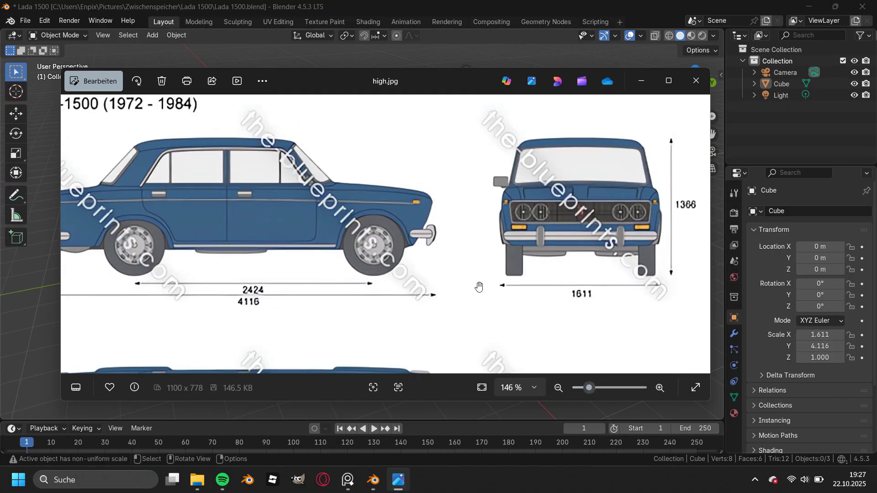
- Flip the side blueprint 180° on X, enlarge and position it, and set its opacity to 0.1
double_click(825, 353)
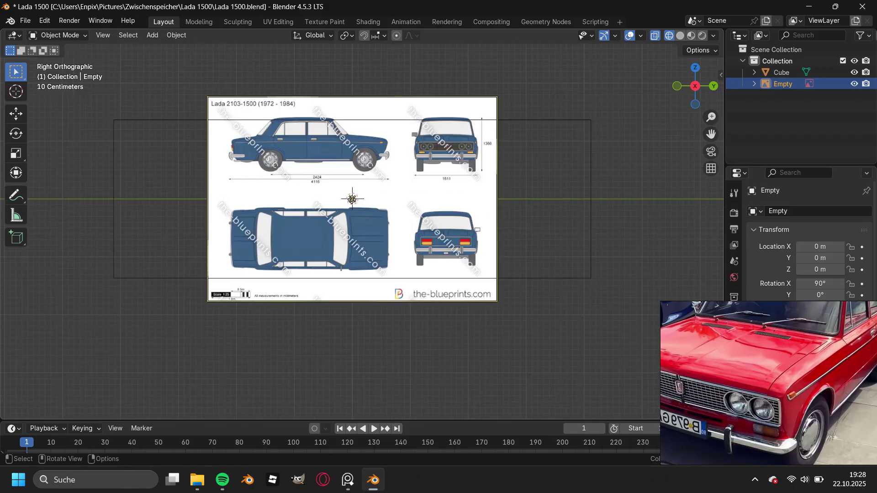
type("x180")
key("Return")
key("s")
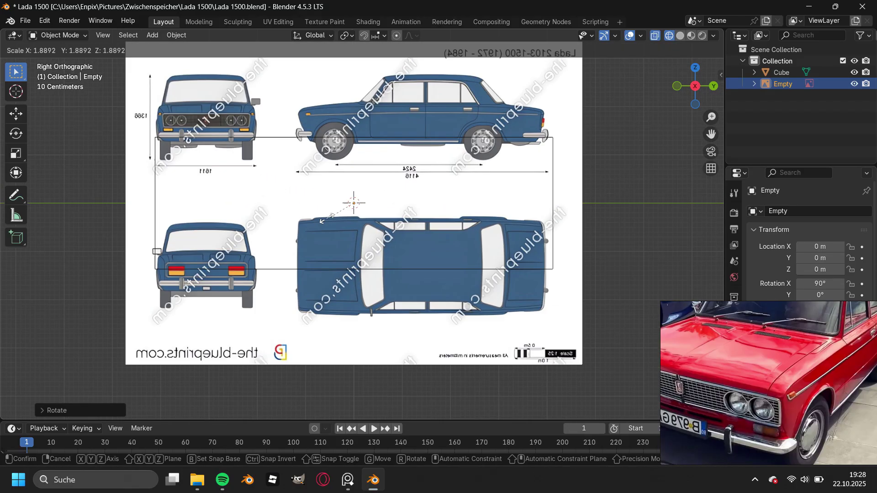
key("Return")
key("g")
scroll(417, 193, "up", 2)
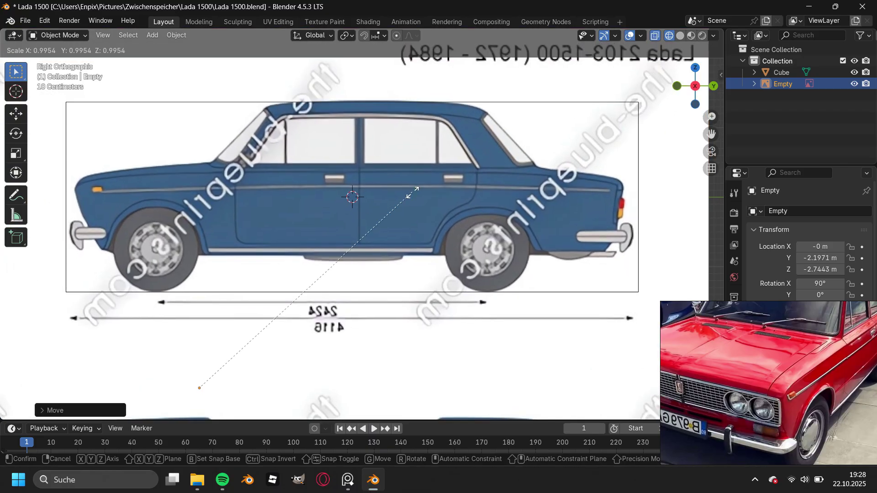
left_click(416, 194)
scroll(817, 247, "down", 2)
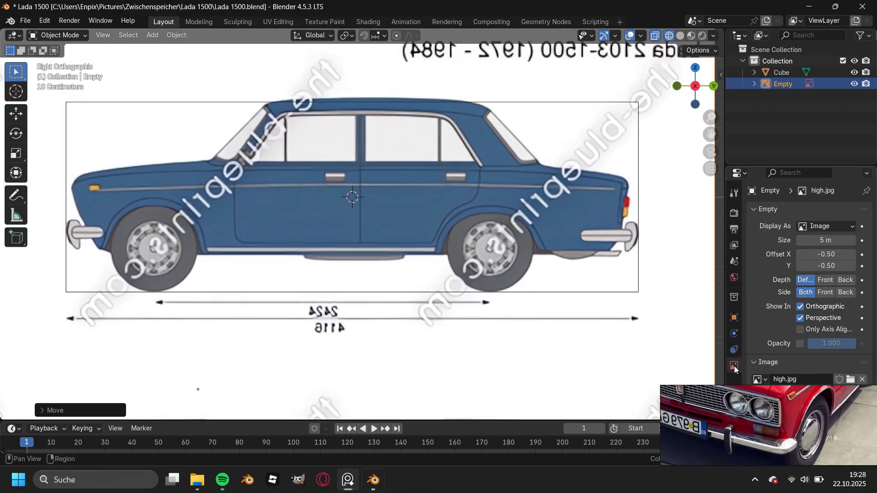
scroll(818, 247, "down", 2)
scroll(803, 274, "down", 3, "ctrl")
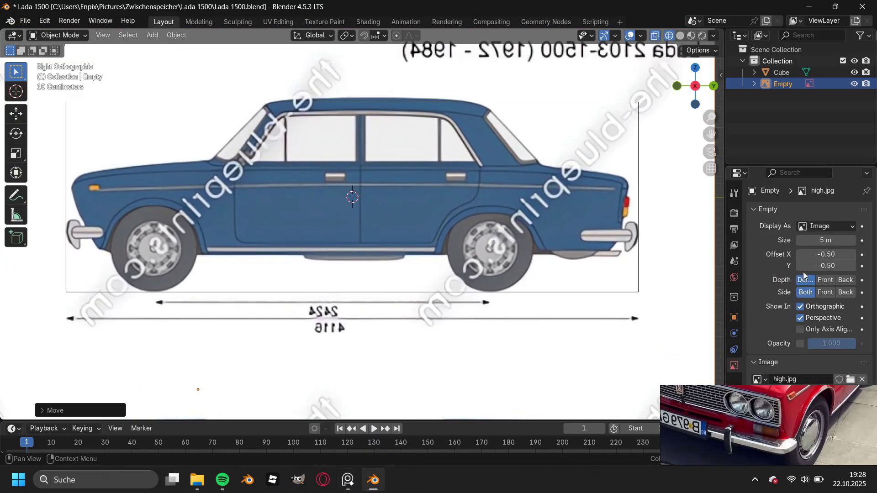
left_click(800, 344)
left_click_drag(850, 343, 827, 347)
- Duplicate the blueprint as a front view rotated 90° on Z, centred on the origin along X
key("shift+d")
key("Escape")
key("KP_1")
type("r")
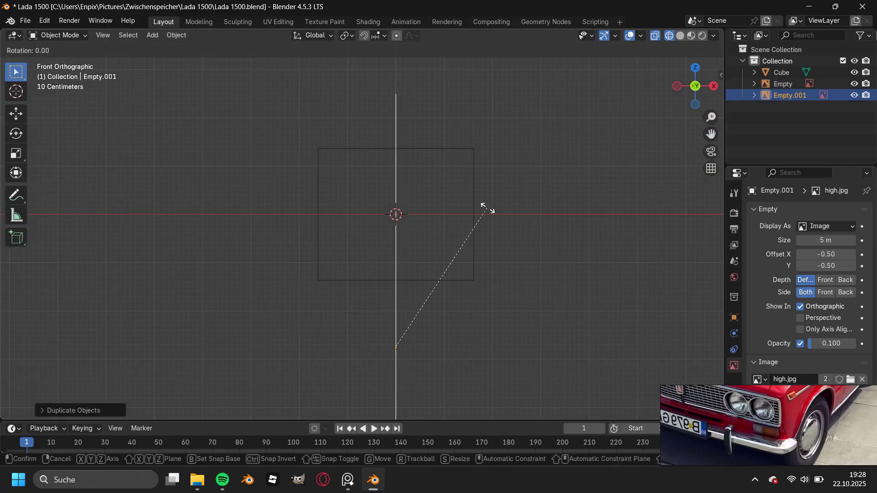
type("z90")
key("Return")
key("g")
key("x")
key("Return")
scroll(462, 243, "up", 4)
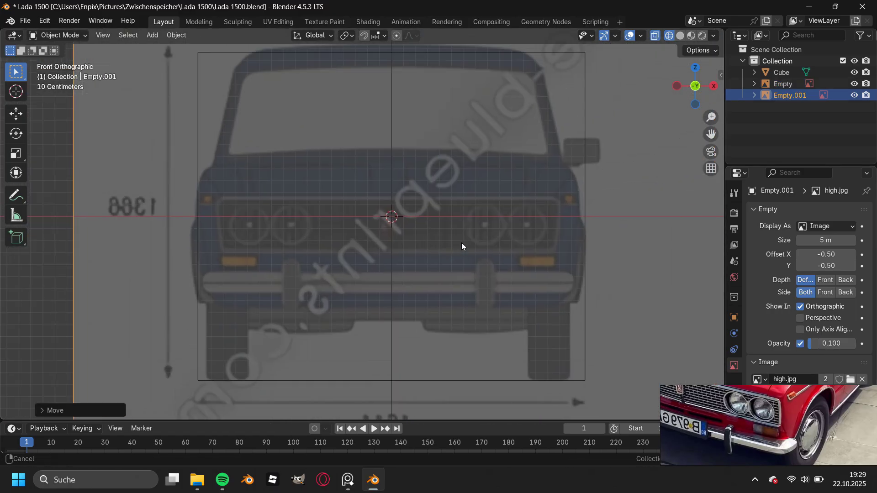
key("g")
key("x")
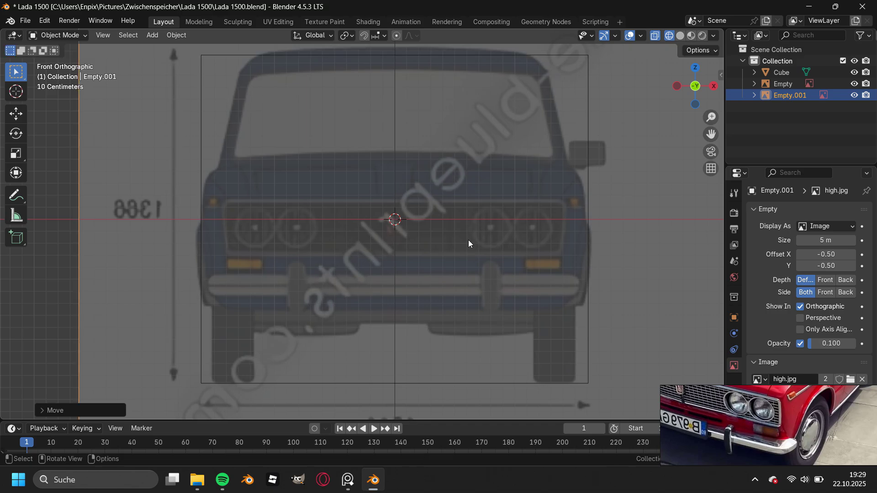
scroll(469, 244, "down", 1)
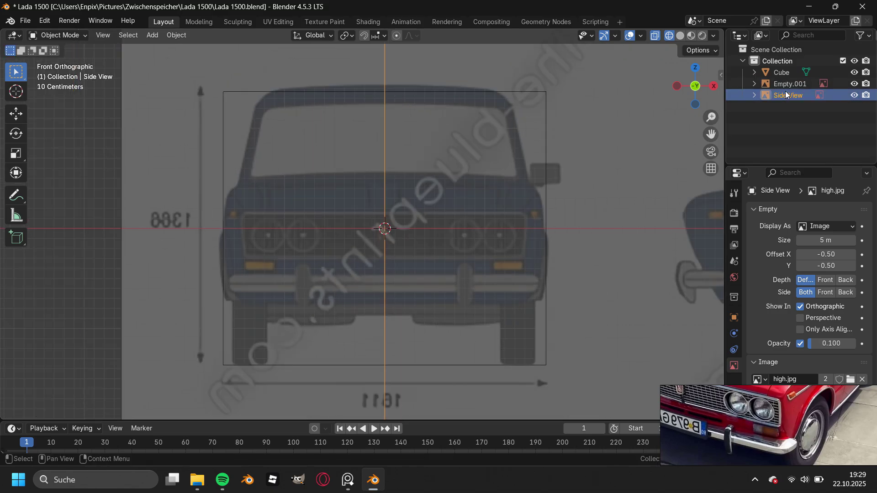
- Duplicate the front blueprint into a top view rotated 90° and moved into place
left_click(789, 83)
scroll(557, 170, "down", 3)
key("shift+d")
key("Escape")
key("KP_7")
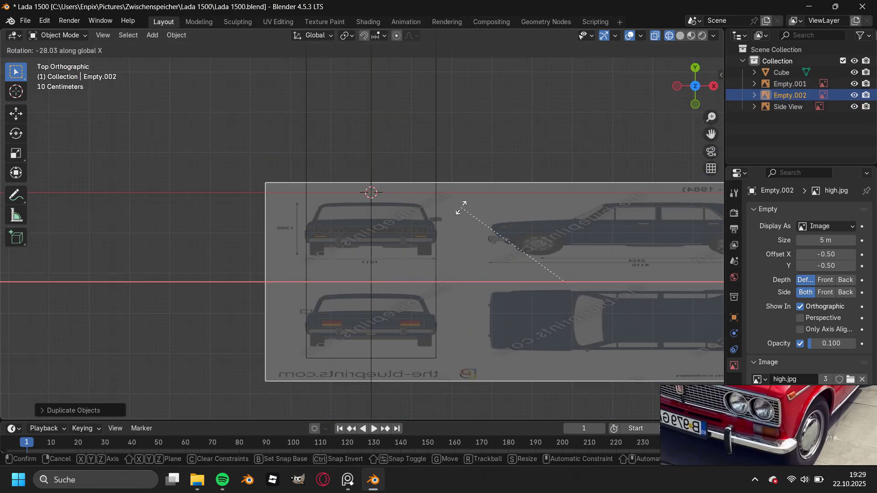
type("90")
key("Return")
type("rz90")
key("Return")
key("g")
left_click(164, 219)
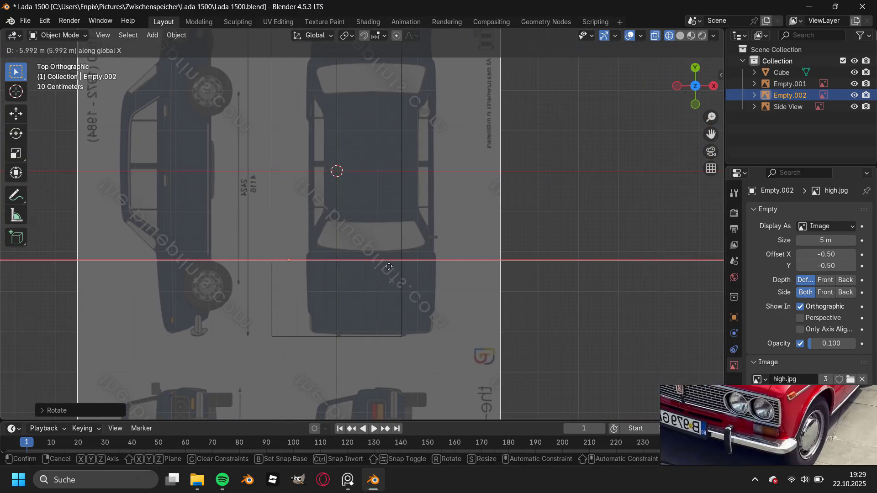
scroll(497, 111, "up", 6)
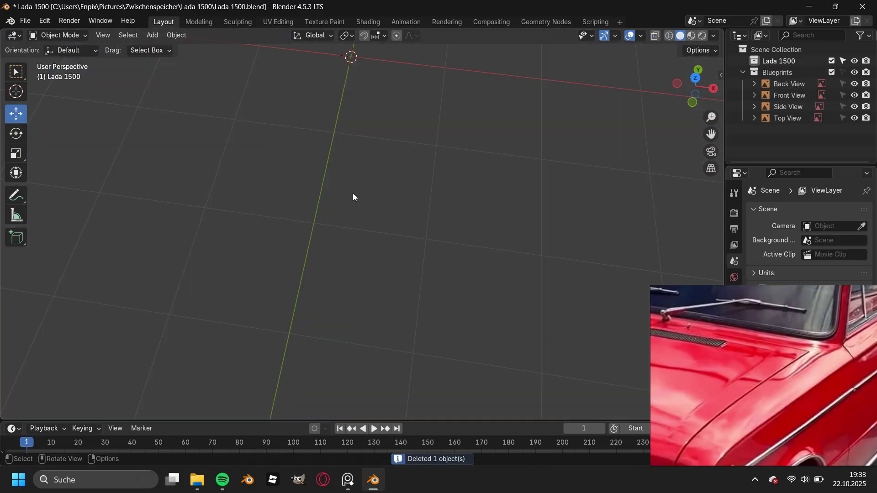
key("shift+a")
- Add a cube and merge all its vertices at center into a single vertex
left_click(454, 197)
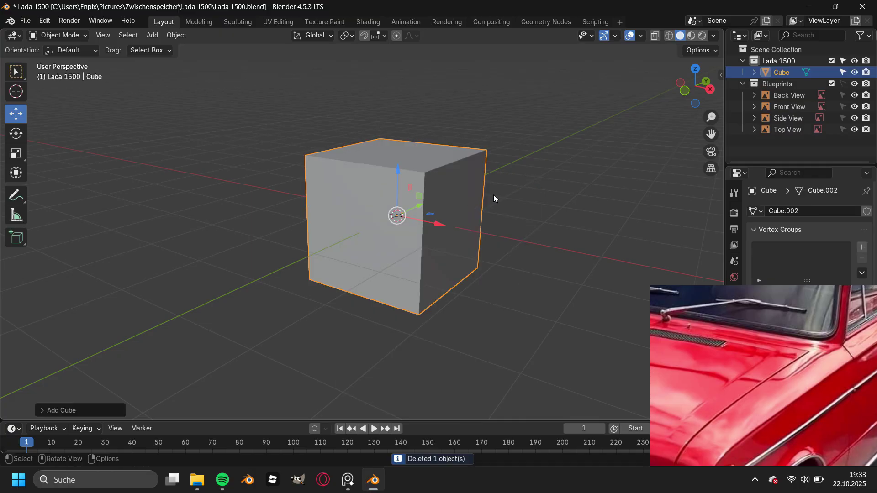
key("Tab")
key("m")
left_click(495, 195)
key("KP_3")
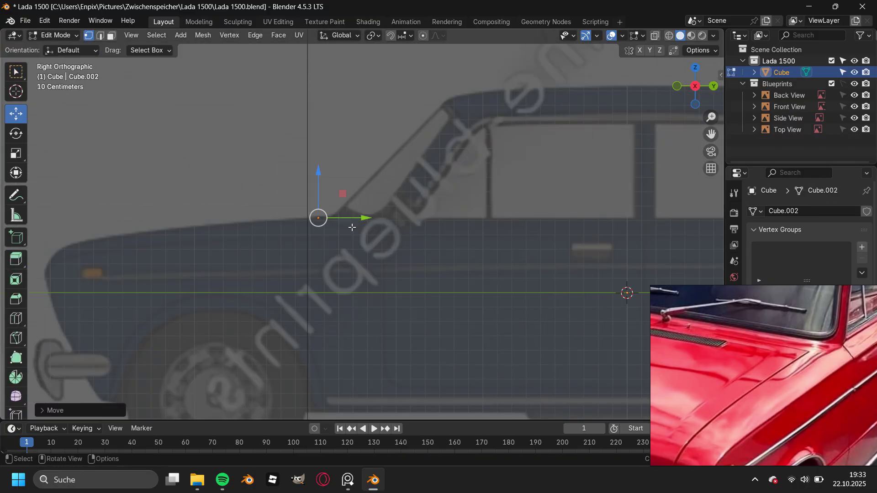
key("KP_7")
- Extrude a chain of vertices tracing the car's front outline over the blueprints
key("e")
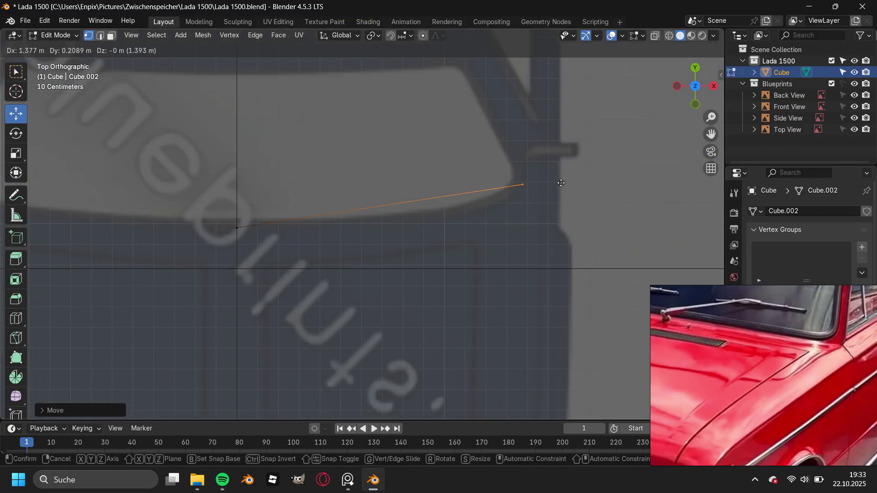
left_click(561, 183)
scroll(503, 201, "up", 1)
key("ctrl+r")
left_click(473, 209)
scroll(460, 210, "down", 3)
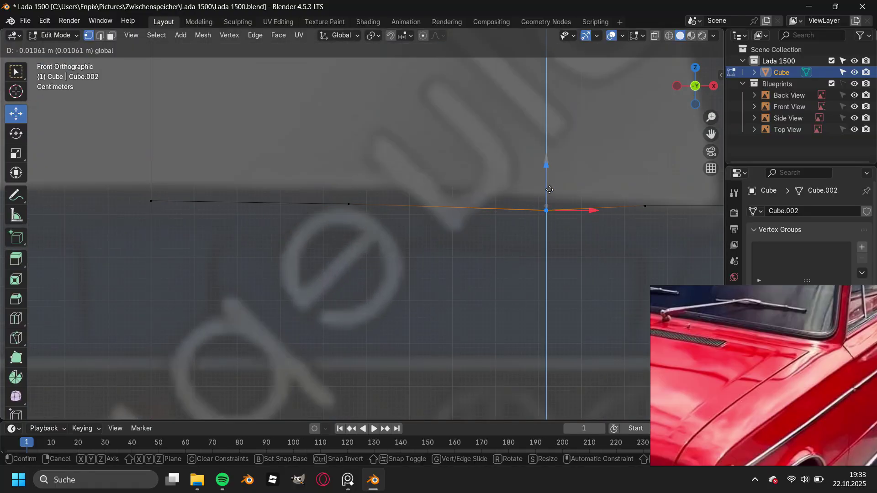
key("c")
middle_click_drag(550, 189, 529, 179, "shift")
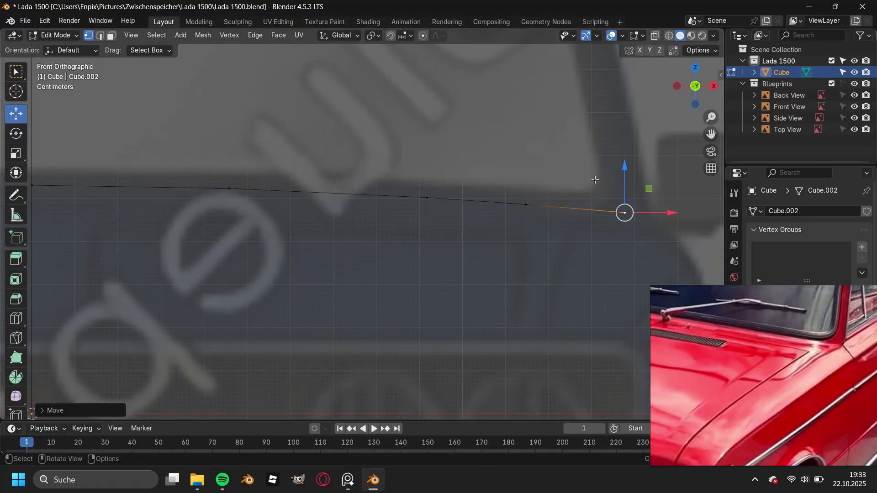
scroll(172, 313, "down", 3)
key("KP_3")
- Select the traced outline vertices and smooth them with a LoopTools operation
scroll(388, 143, "up", 2)
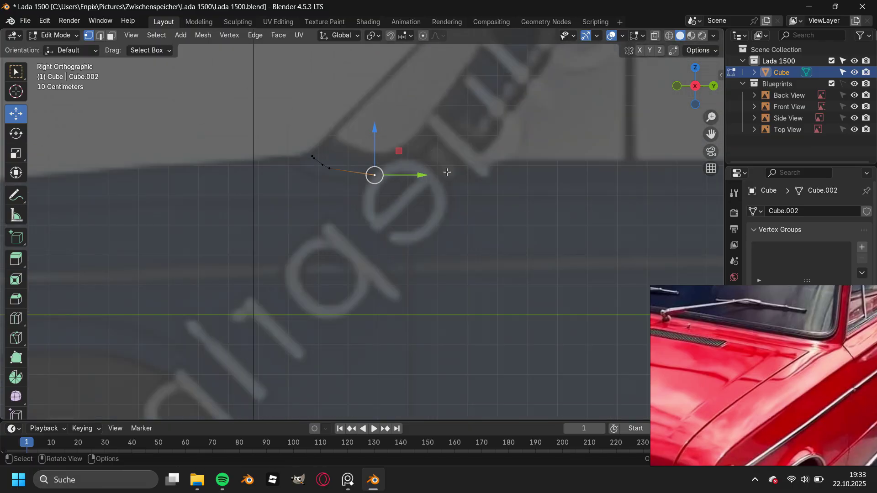
key("KP_7")
key("KP_Decimal")
left_click(396, 217)
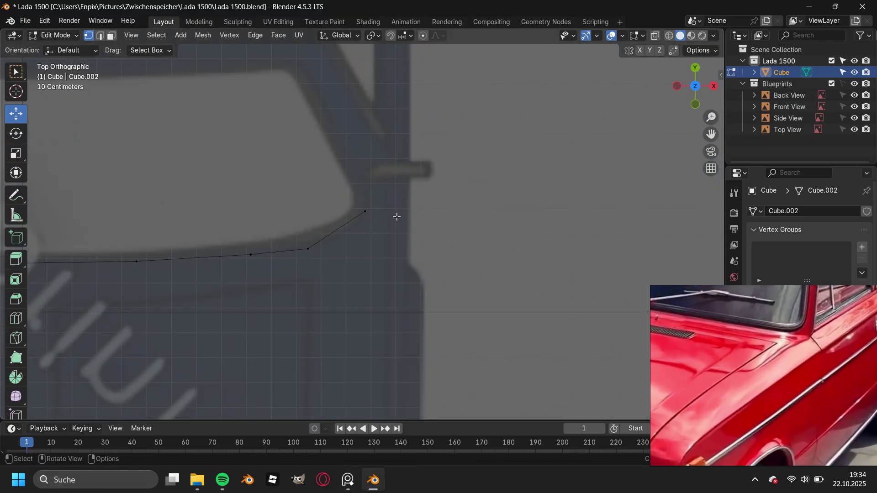
scroll(377, 213, "up", 1)
left_click(408, 190)
scroll(407, 190, "down", 2)
left_click(412, 218)
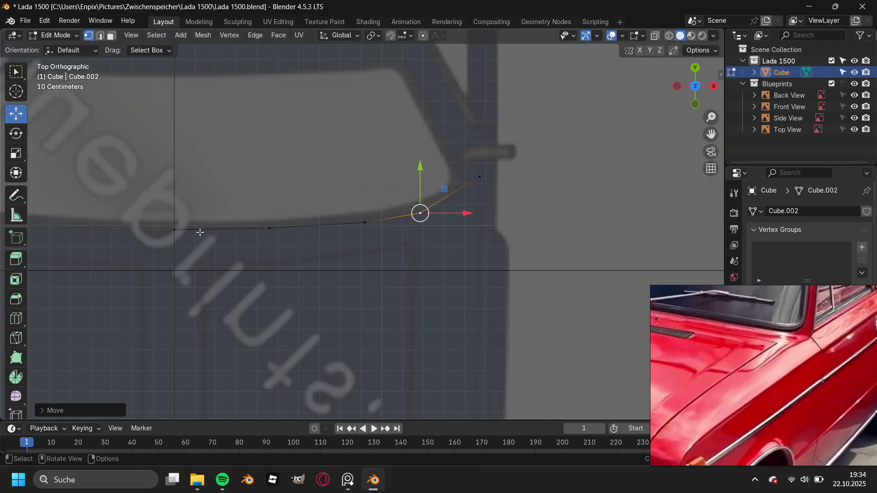
right_click(525, 170)
left_click(631, 190)
scroll(464, 180, "up", 2)
- Add a Mirror modifier to the traced body outline
key("KP_1")
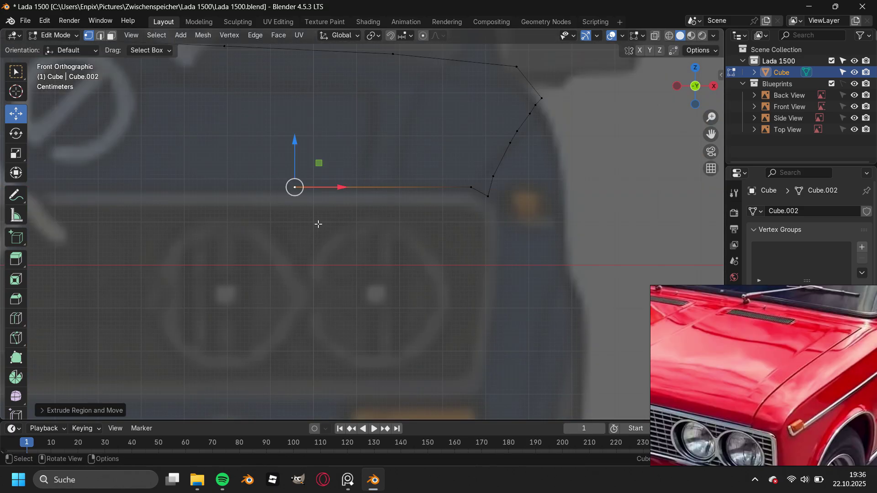
left_click_drag(736, 286, 736, 365)
left_click(734, 334)
left_click(763, 211)
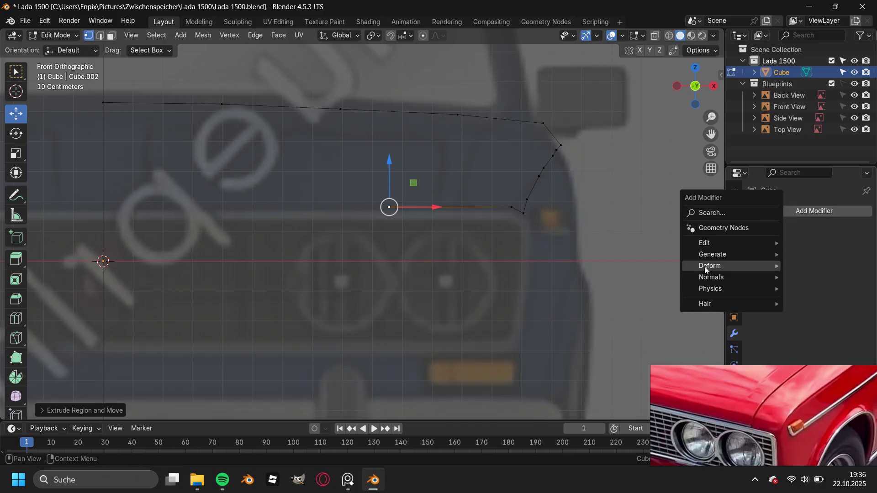
left_click(635, 153)
left_click(738, 368)
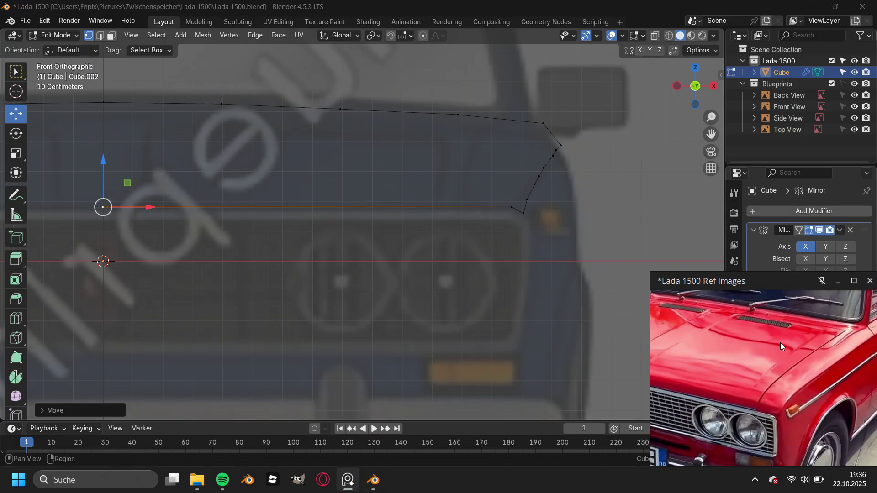
- Add a loop cut across the hood surface and slide it to shape the hood
key("KP_7")
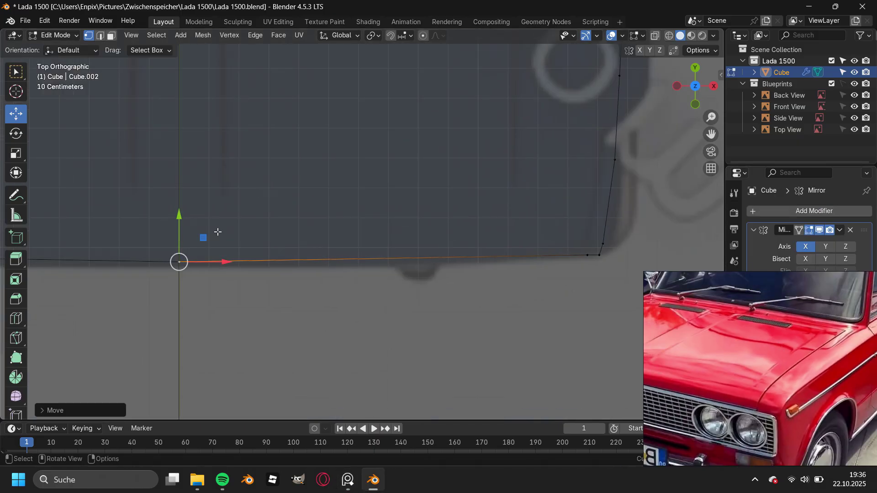
scroll(217, 232, "down", 5)
key("ctrl+r")
left_click(384, 296)
key("g")
right_click(360, 325)
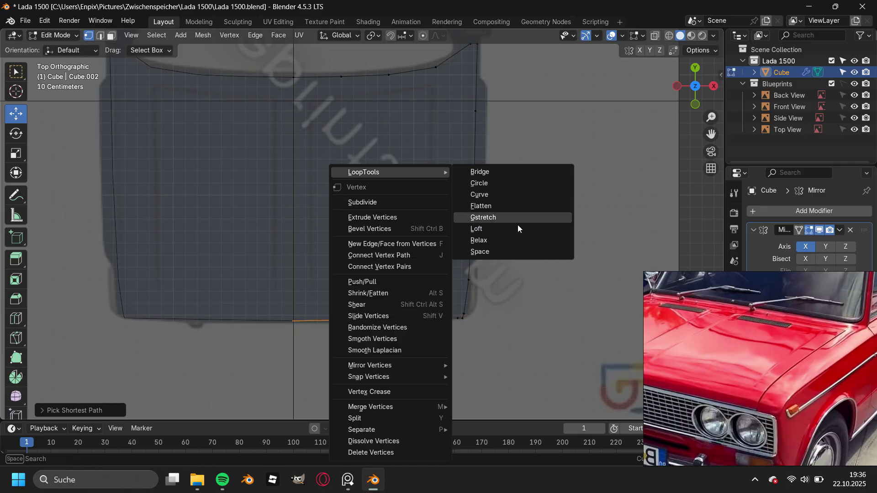
key("Escape")
scroll(332, 237, "up", 2)
middle_click_drag(425, 239, 418, 214)
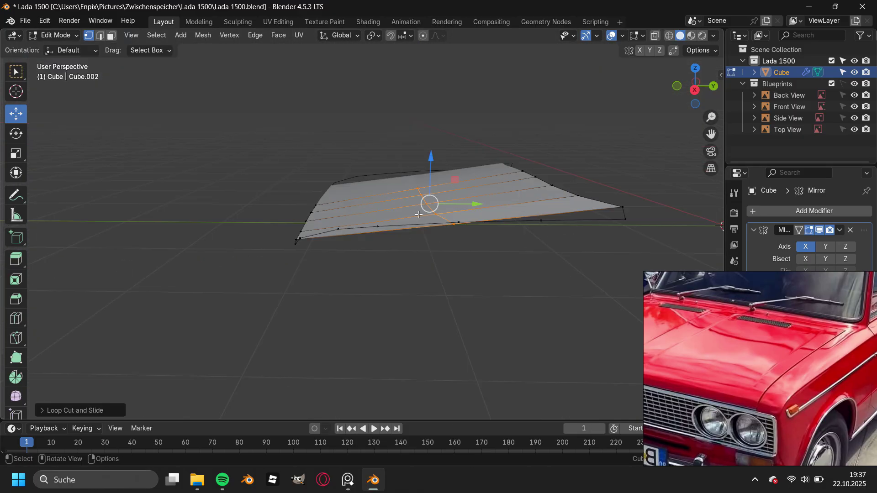
left_click(325, 245)
middle_click_drag(325, 245, 393, 322)
- Raise the selected vertices along Z and fill the grille opening with a face
key("g")
key("z")
left_click(429, 274)
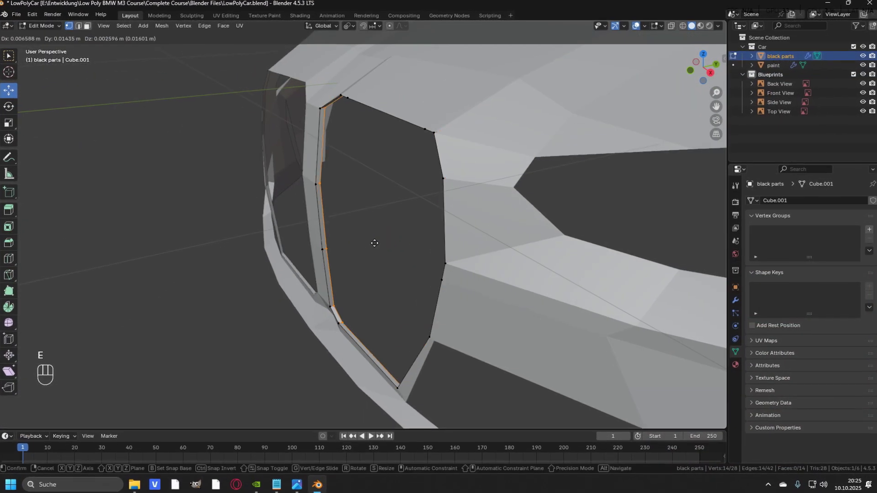
middle_click_drag(372, 243, 390, 240)
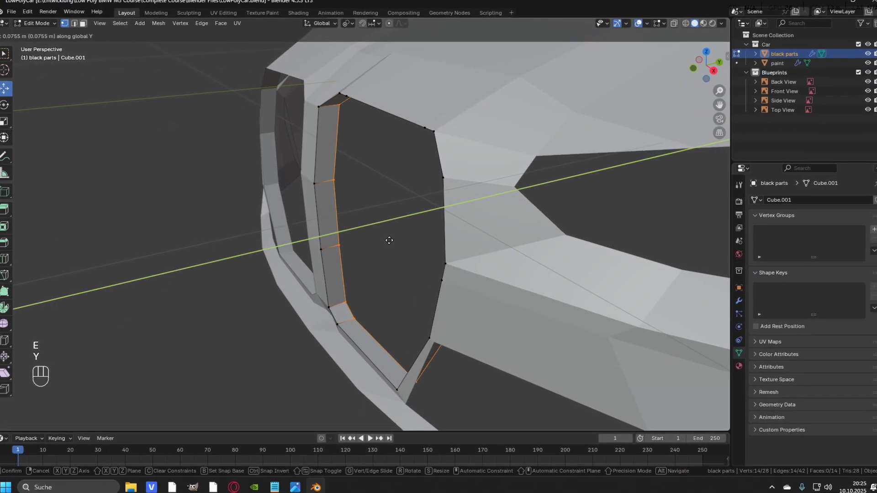
key("f")
middle_click_drag(341, 189, 402, 215)
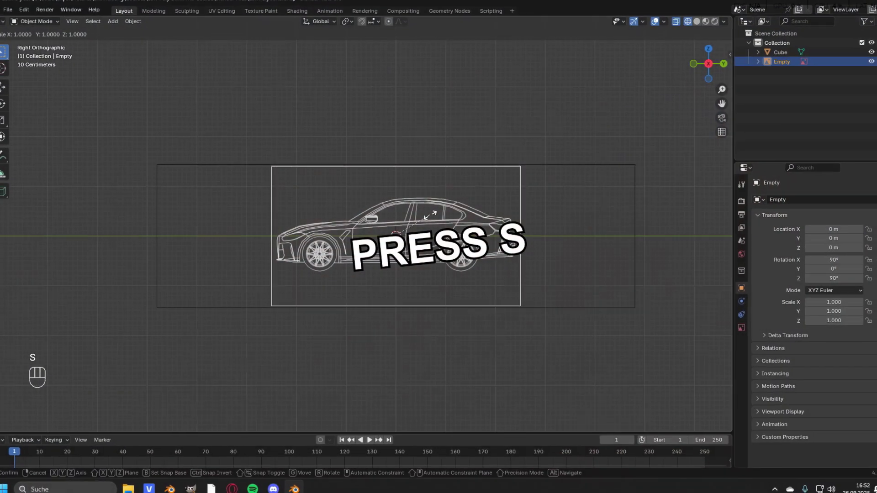
- Scale the blueprint empty, extrude the hood edges outward and delete the selected faces
key("s")
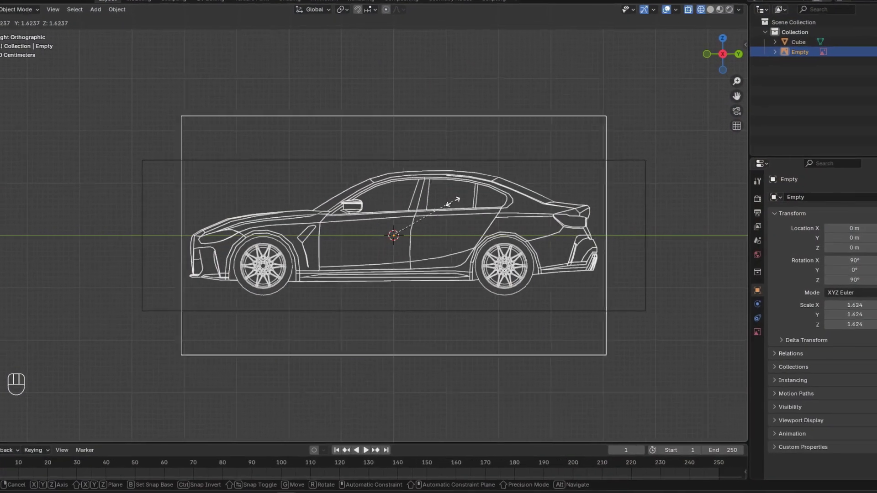
key("e")
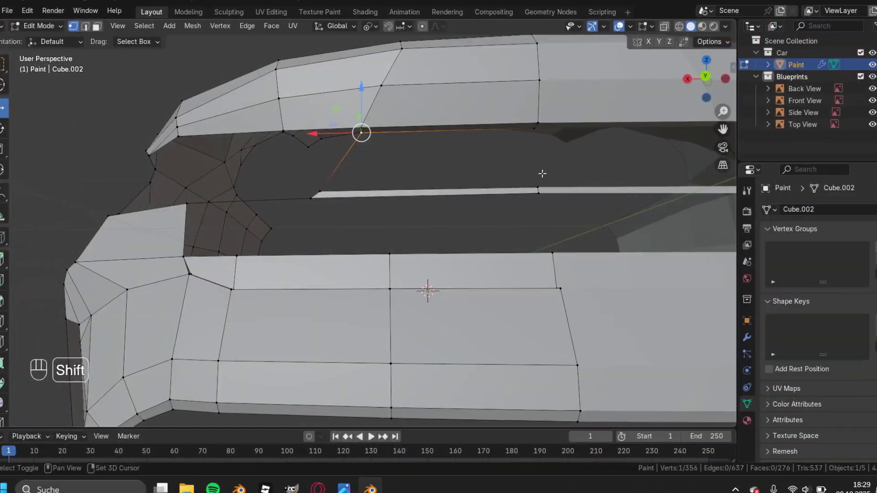
middle_click_drag(424, 289, 429, 121, "shift")
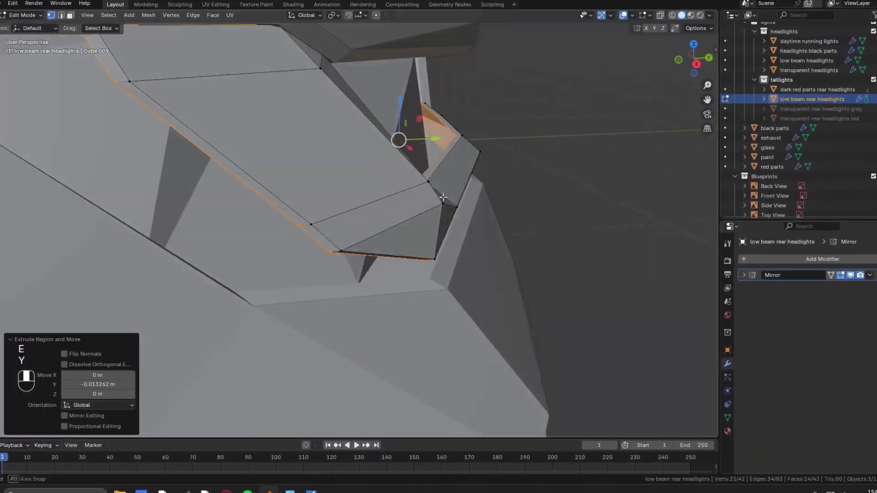
key("x")
left_click(413, 223)
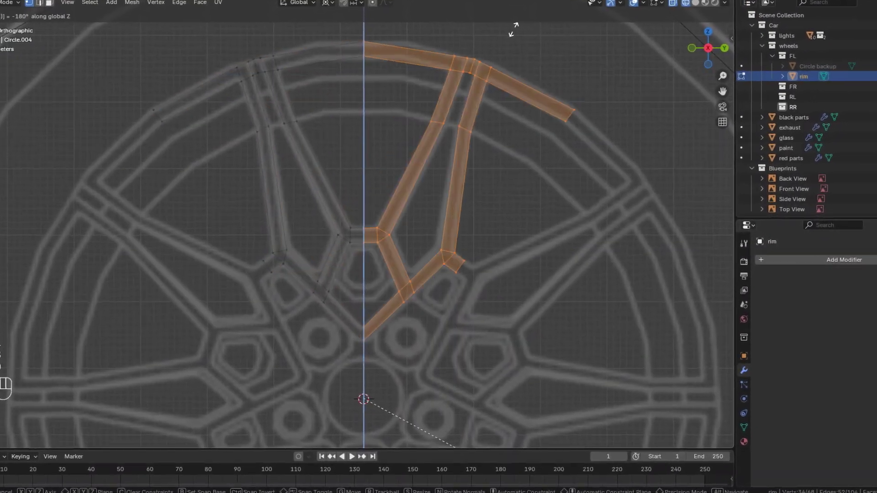
- Duplicate the rim spoke section and rotate the copy 72° on Z around the wheel centre
left_click(514, 29)
scroll(505, 141, "down", 3)
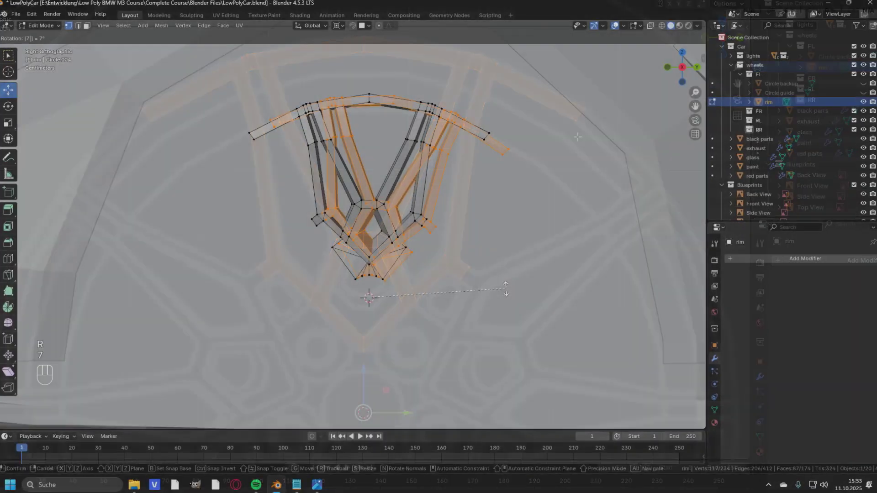
key("shift+d")
key("r")
key("z")
key("7")
key("2")
key("Return")
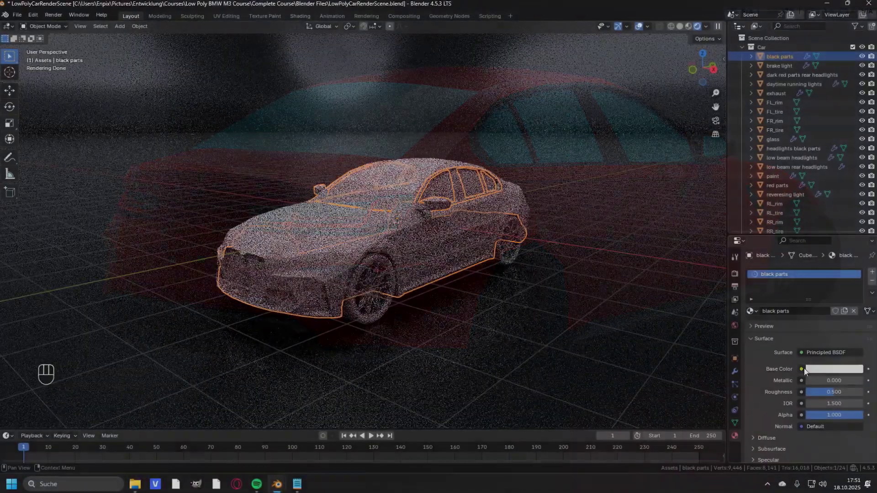
- Darken the base colour of the black parts material
left_click(849, 374)
left_click_drag(870, 229, 871, 315)
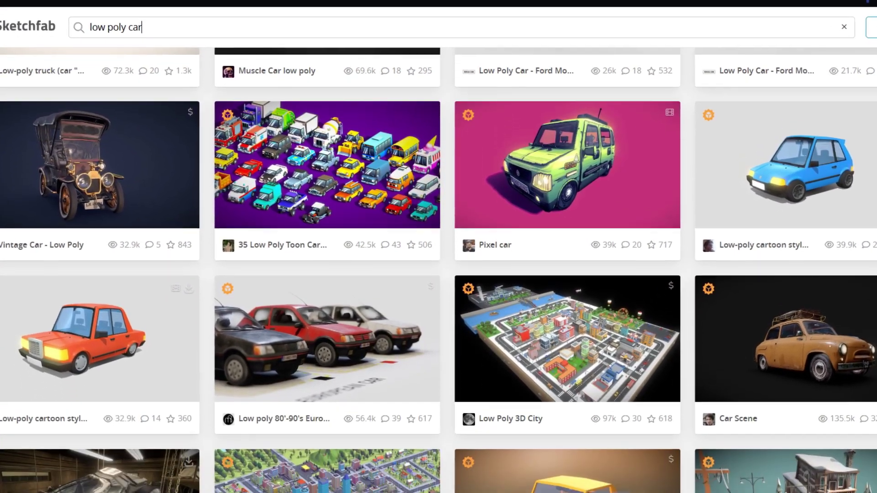
scroll(438, 274, "down", 4)
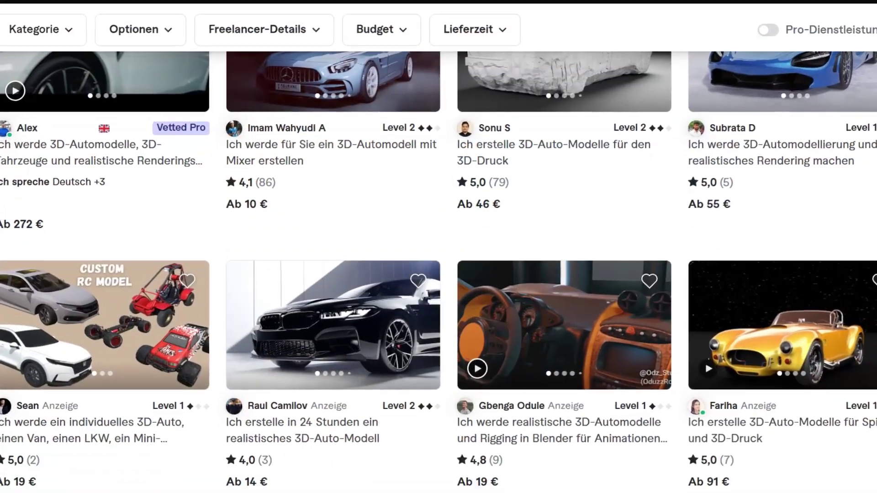
scroll(438, 274, "down", 8)
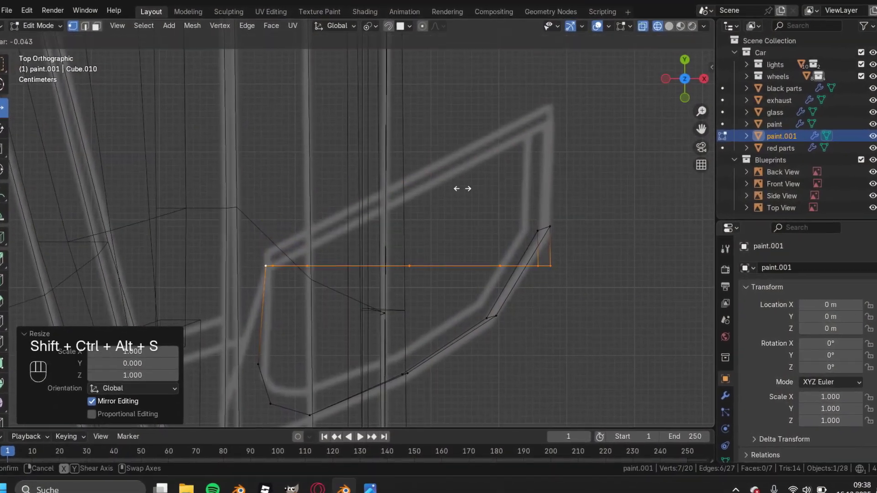
key("y")
- Shear the window edge and extend the lower fender vertices along the blueprint
left_click(405, 135)
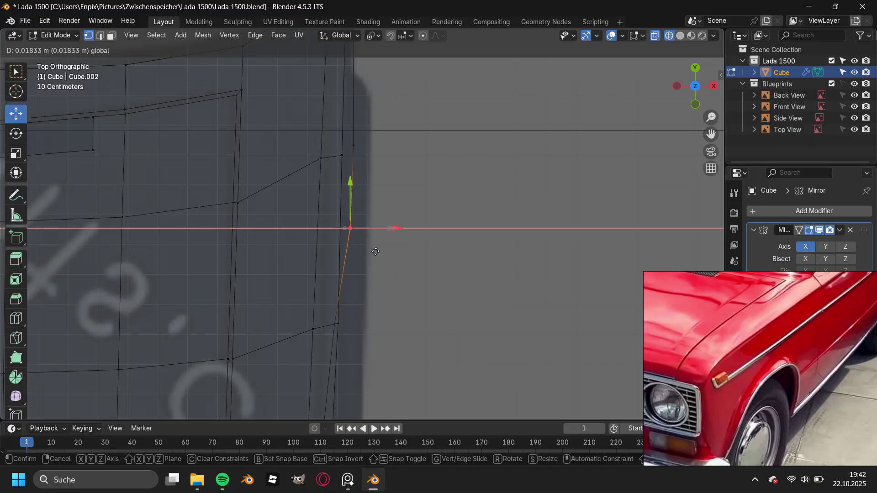
left_click(355, 228)
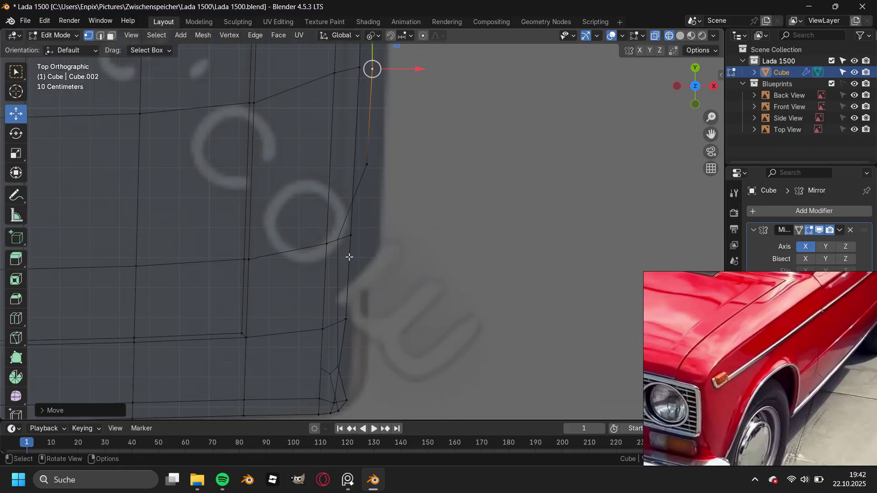
left_click(360, 237)
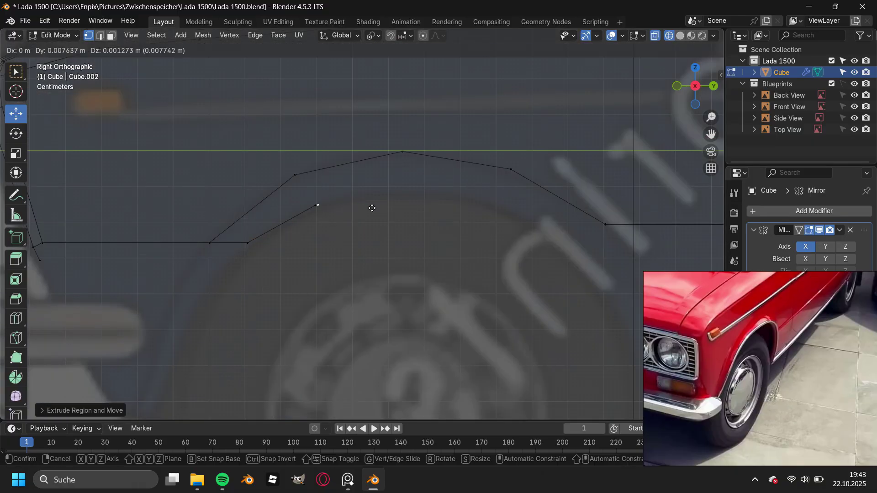
scroll(490, 194, "down", 1)
left_click(538, 233)
left_click(206, 229)
scroll(206, 229, "up", 1)
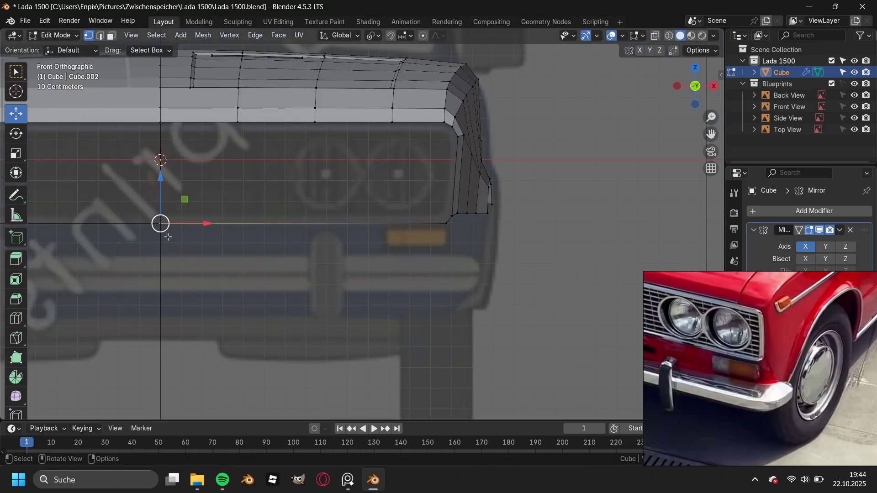
- Raise the fender vertices vertically and check the whole mesh from front and side views
key("g")
key("z")
key("KP_3")
key("a")
key("KP_1")
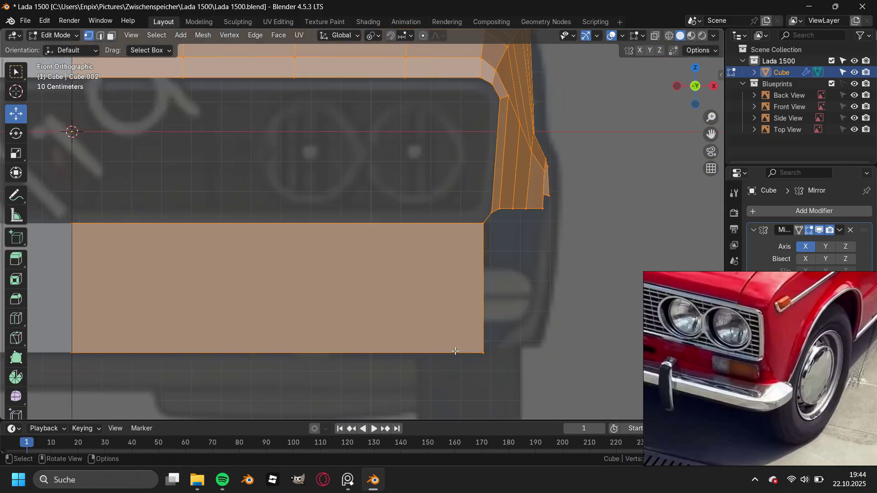
middle_click_drag(461, 299, 420, 319)
key("KP_3")
scroll(387, 239, "up", 3)
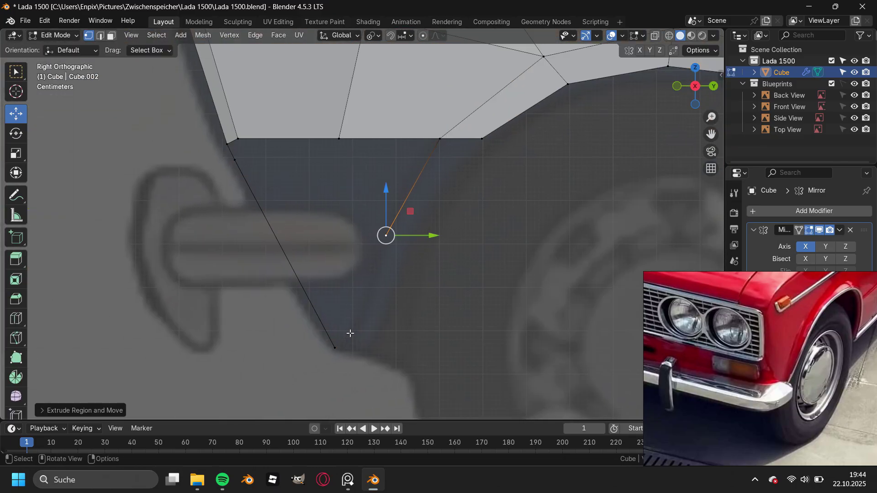
middle_click_drag(350, 334, 498, 269)
key("KP_3")
- Extrude the wheel-arch vertex downward and adjust the fender edge in front view
key("e")
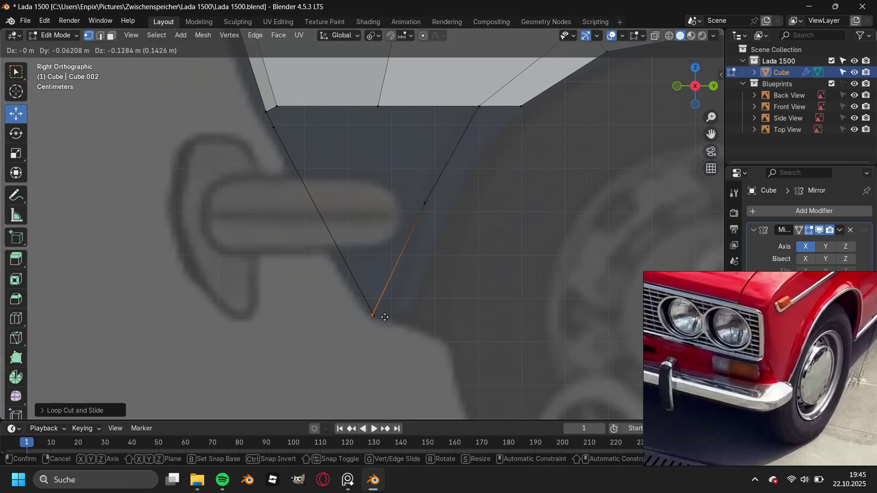
left_click(385, 317)
key("KP_1")
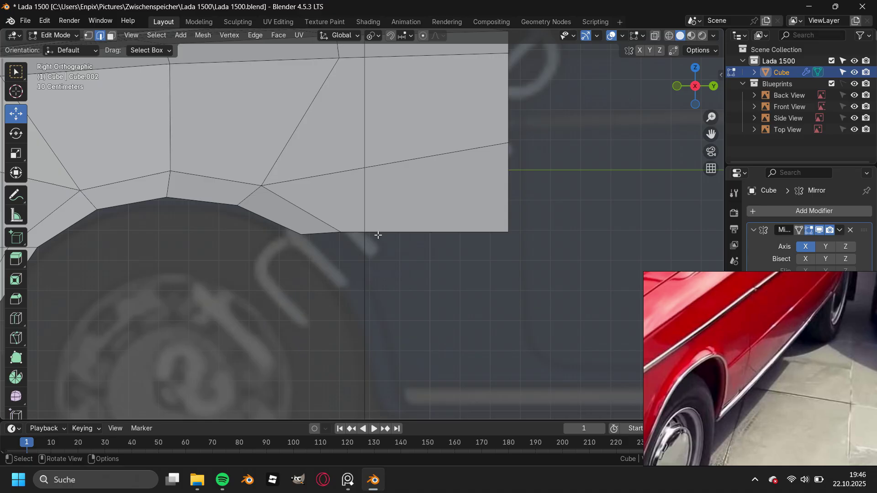
key("g")
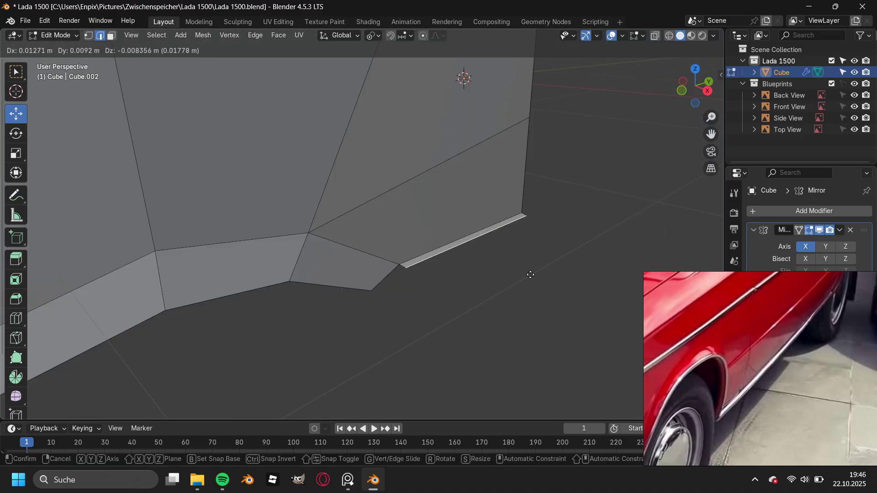
middle_click_drag(482, 206, 452, 256)
key("g")
left_click(358, 239)
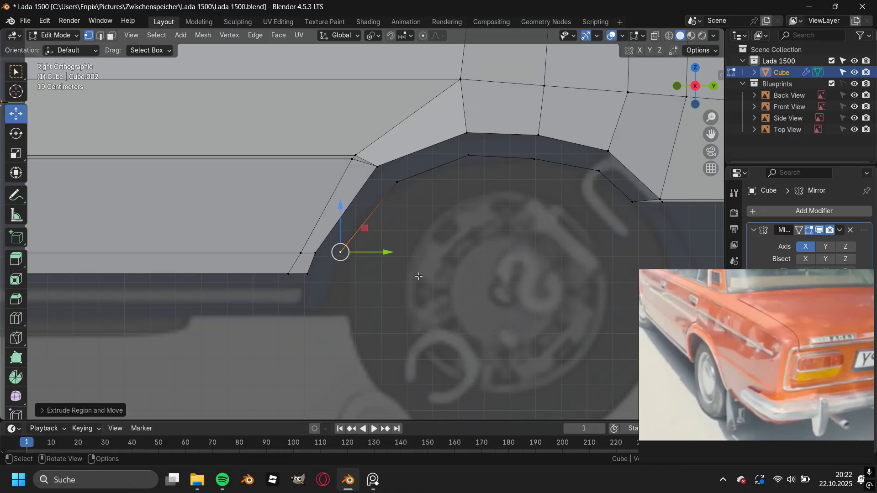
- Extrude the sill edge path down below the rear wheel arch and scale it along Y
left_click(503, 213, "ctrl")
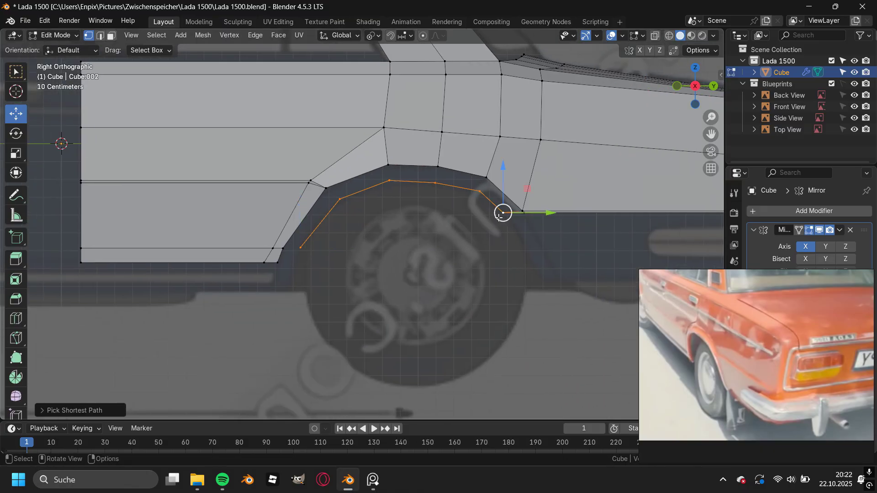
right_click(499, 217)
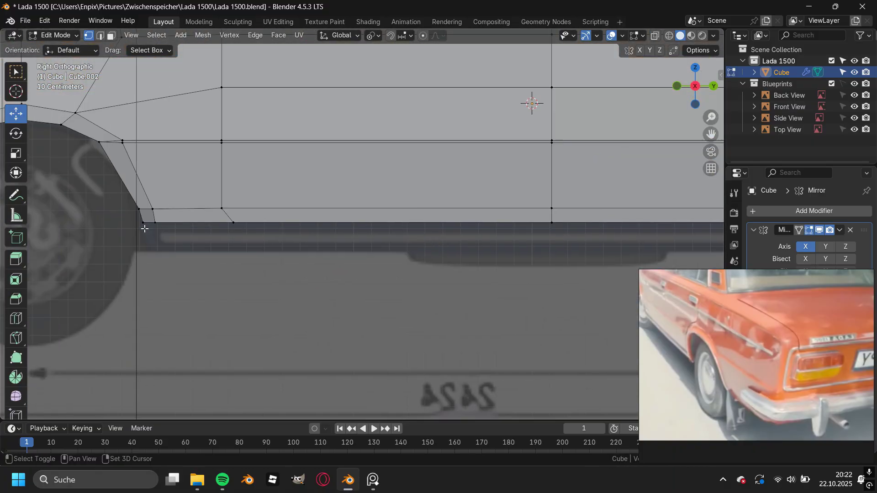
key("e")
left_click(463, 245)
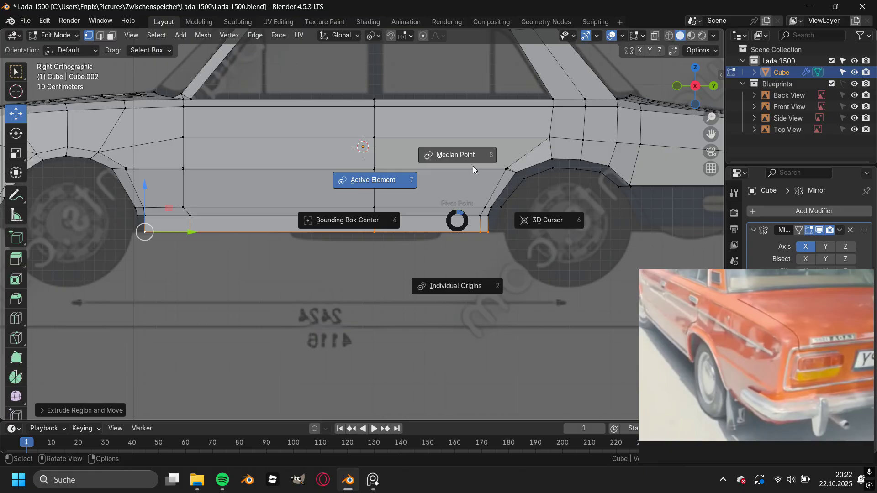
key("s")
key("y")
key("g")
left_click(362, 257)
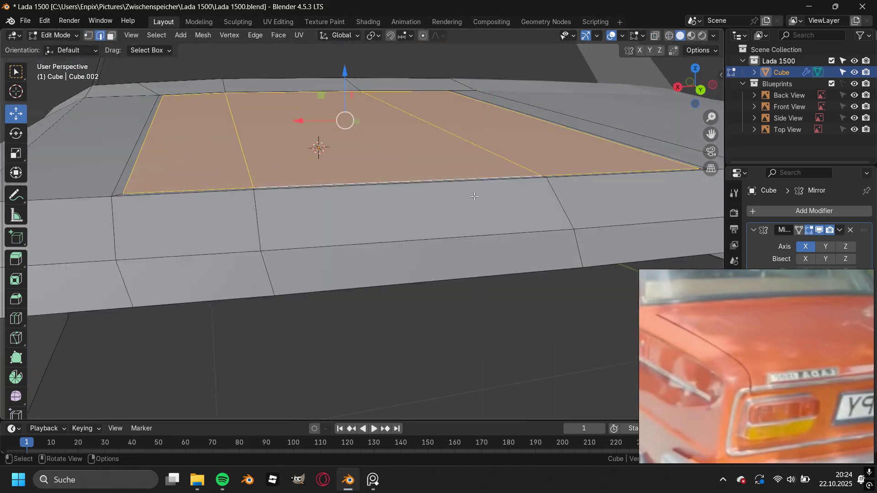
- Scale the trunk lid edges and adjust the rear panel in Back Orthographic view
key("2")
key("s")
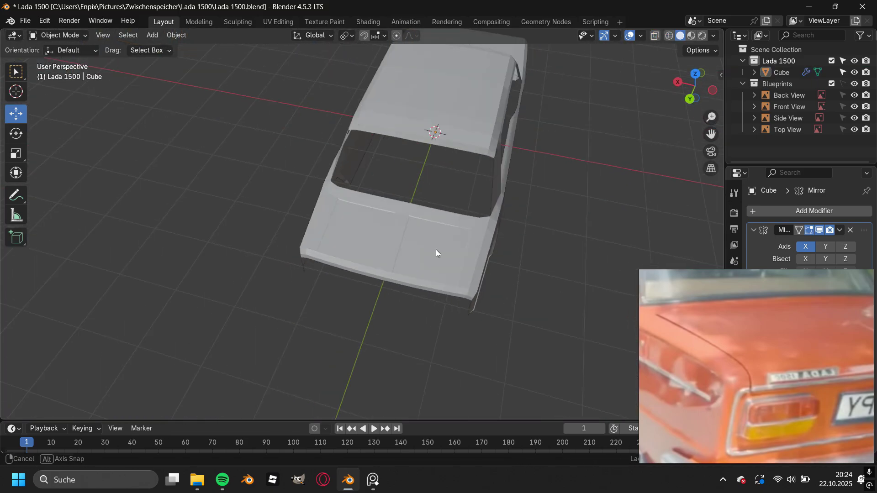
middle_click_drag(436, 250, 399, 228)
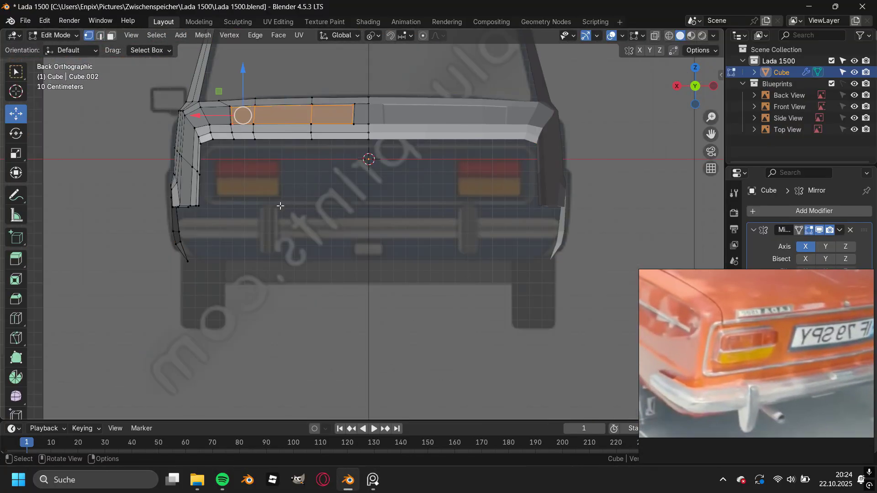
scroll(233, 229, "up", 3)
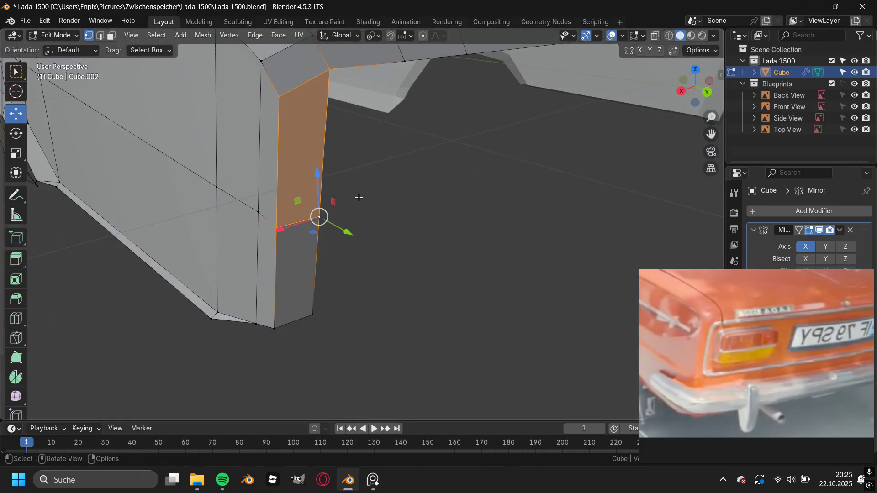
key("ctrl+KP_1")
scroll(398, 206, "down", 2)
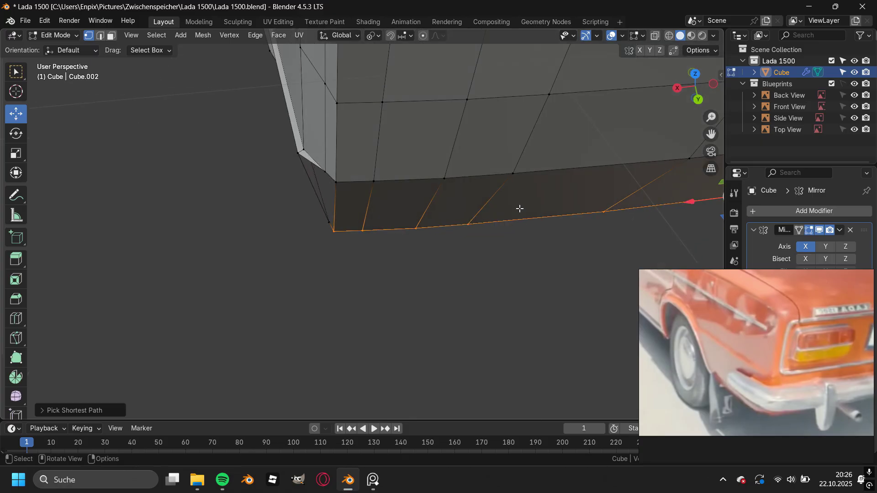
key("Escape")
middle_click_drag(528, 175, 350, 224)
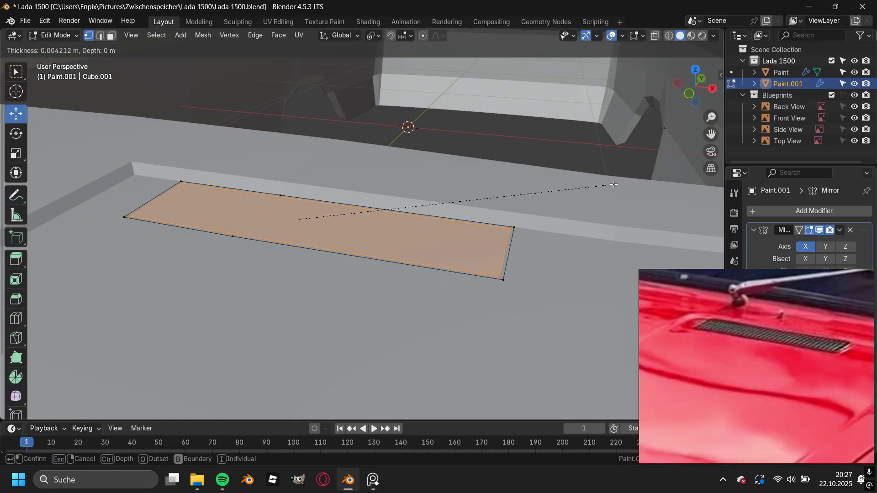
- Inset the hood vent panel and delete its inner face to leave a hole
left_click(614, 184)
middle_click_drag(613, 184, 507, 212)
key("x")
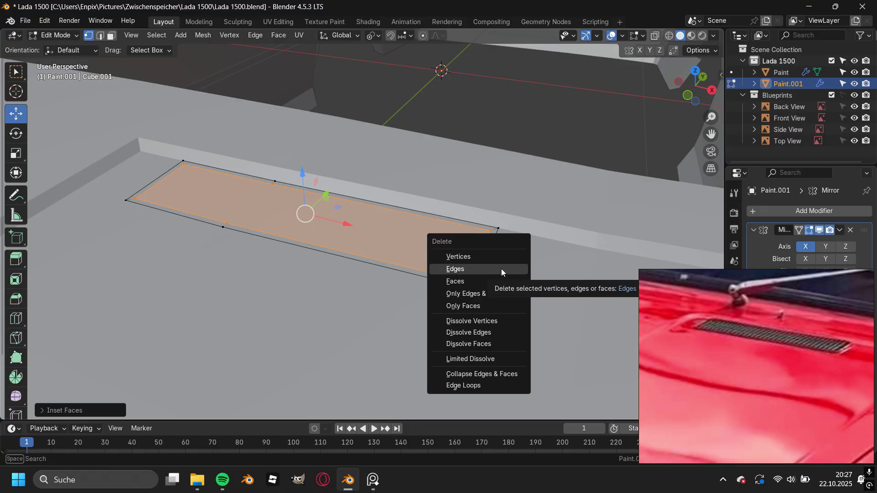
left_click(501, 269)
scroll(190, 240, "up", 2)
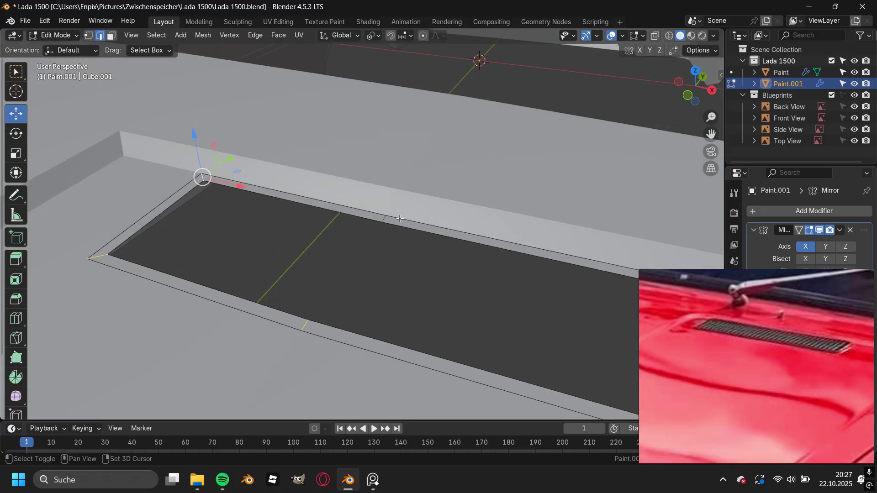
middle_click_drag(400, 219, 327, 206)
- Extrude the vent rim downward into a recess
key("x")
left_click(434, 278, "alt")
scroll(433, 278, "down", 3)
key("e")
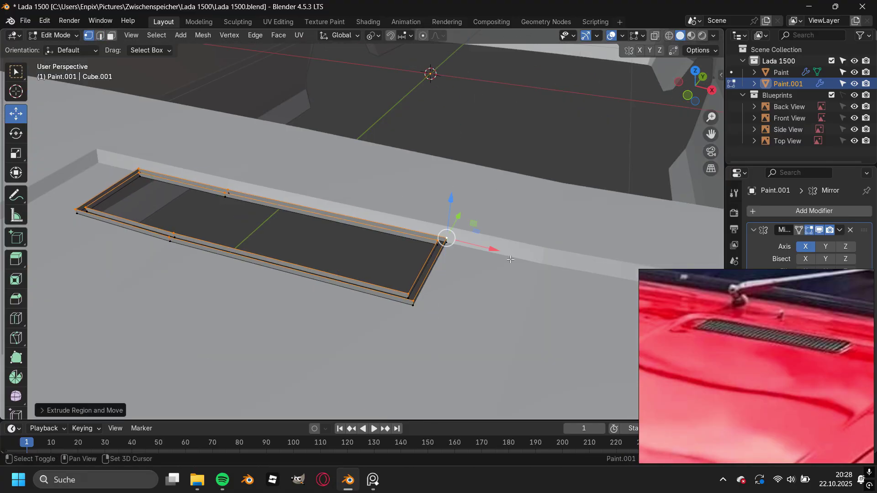
left_click(408, 275)
middle_click_drag(510, 259, 209, 193)
scroll(209, 193, "up", 3)
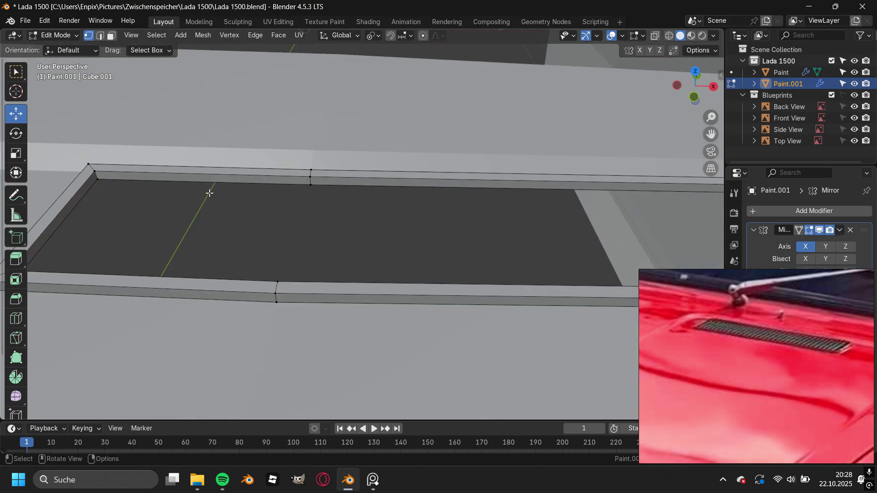
- Rename the separated vent object to 'black parts'
key("Tab")
scroll(86, 199, "down", 5)
double_click(788, 83)
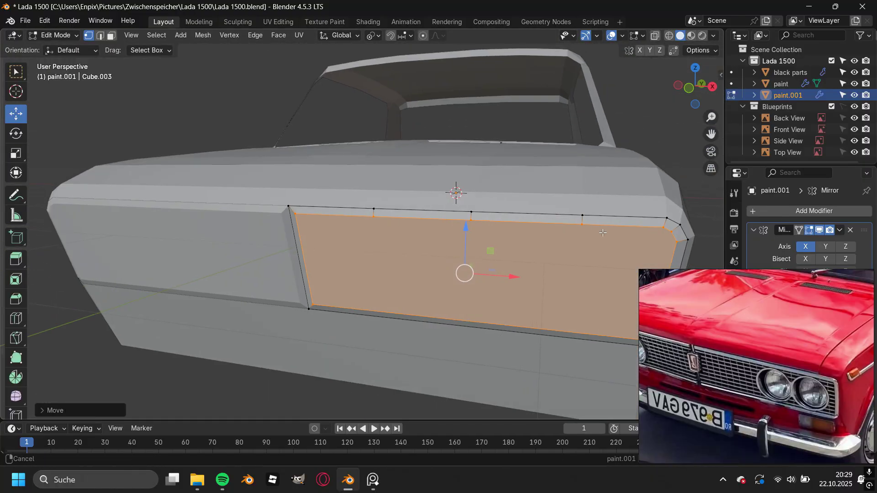
- Delete the front panel face to open the grille hole
scroll(603, 233, "down", 2)
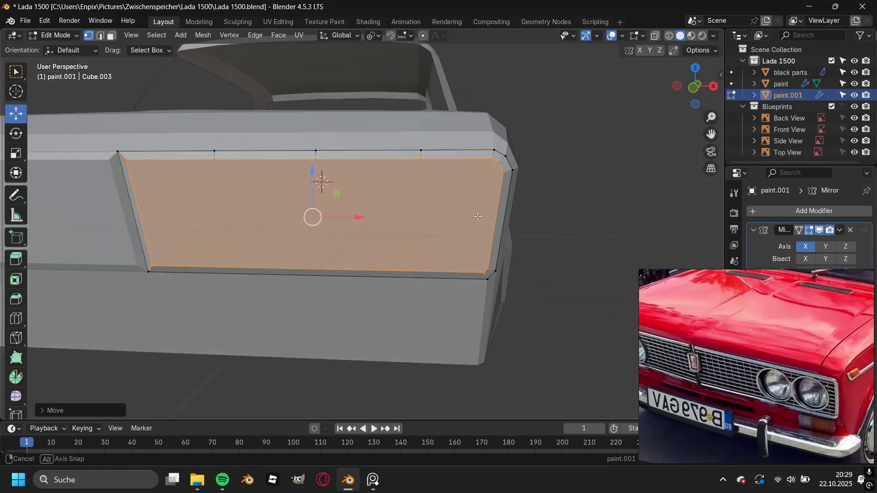
middle_click_drag(603, 233, 450, 216)
key("3")
key("x")
left_click(438, 225)
- Slide the opening's corner vertex along its edge in front view
key("KP_1")
key("1")
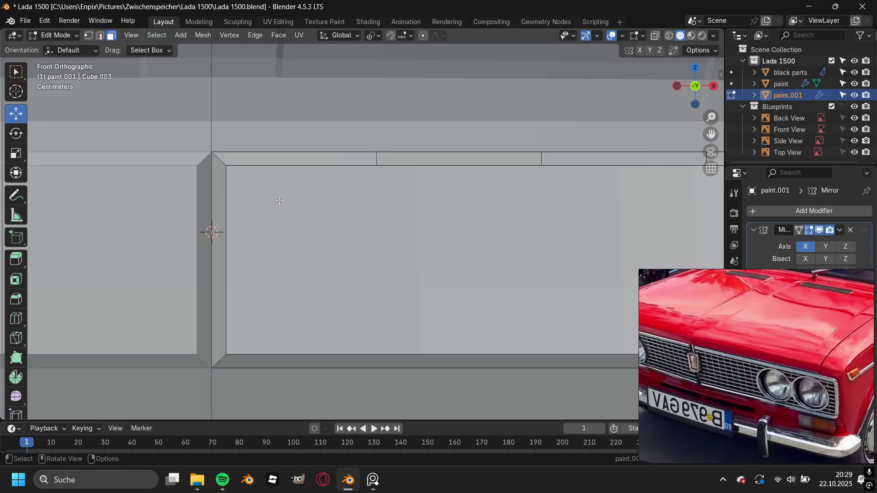
left_click(309, 172)
key("v")
mouse_move(340, 174)
middle_mouse_down("shift")
mouse_move(320, 154)
mouse_move(356, 169)
middle_mouse_up("shift")
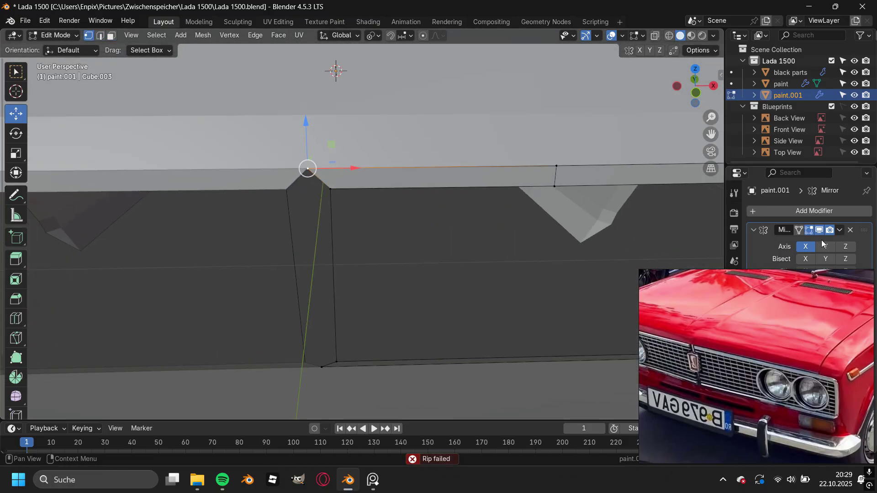
key("KP_1")
middle_click_drag(307, 245, 328, 302, "shift")
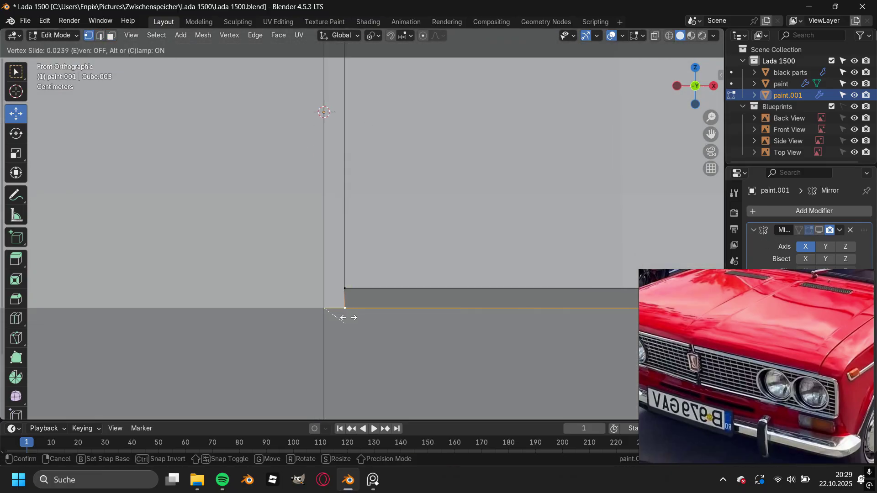
- Enable the Mirror modifier's viewport display to show the mirrored half
left_click(820, 232)
key("x")
key("Escape")
middle_click_drag(357, 218, 435, 228)
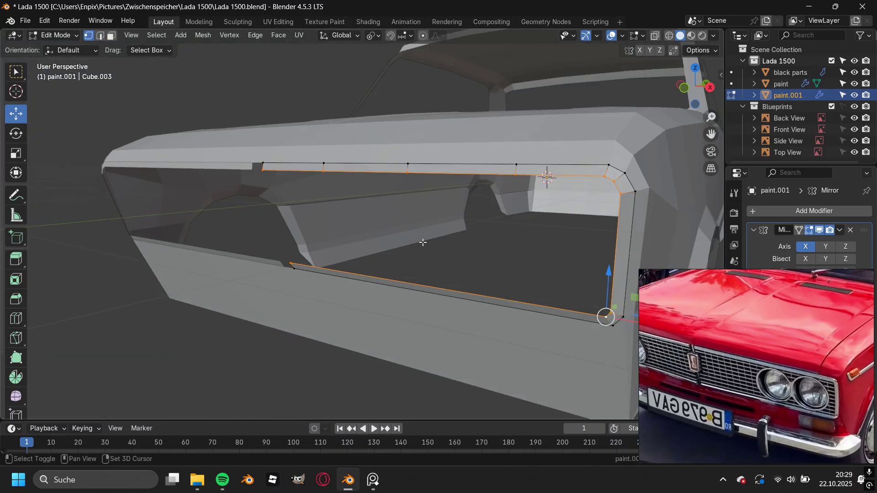
- Move the grille rim along Y into its new position
key("g")
key("y")
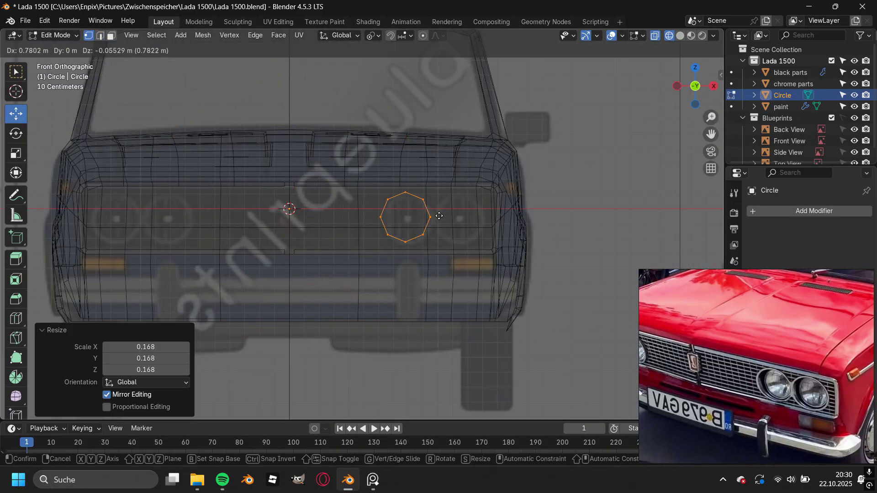
left_click(440, 216)
- Enlarge the octagonal headlight circle to headlight size
scroll(425, 217, "up", 4)
key("s")
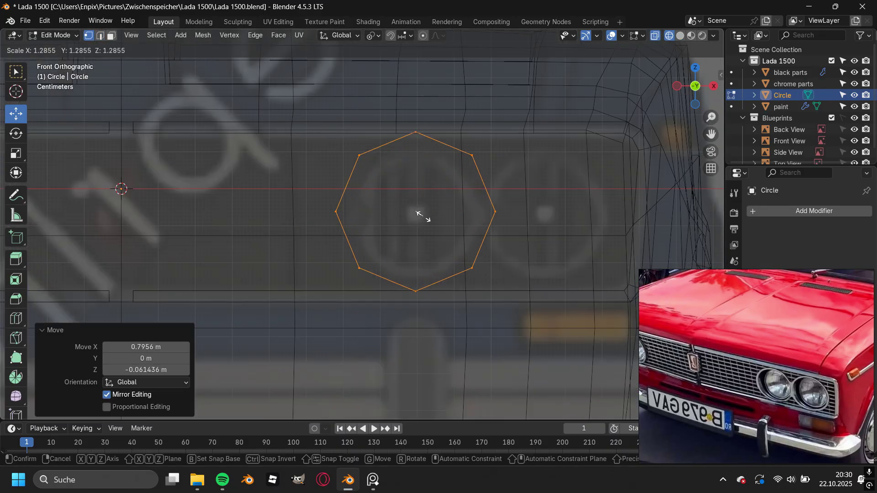
key("s")
left_click(517, 231)
scroll(461, 220, "up", 1)
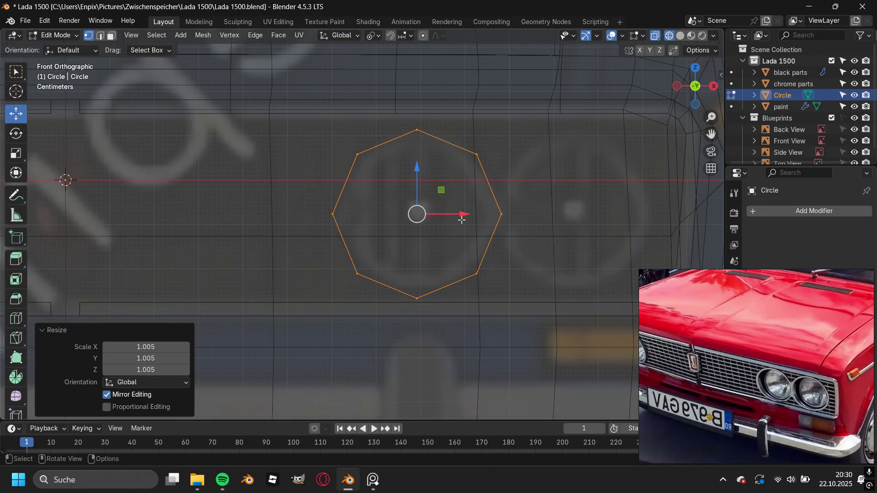
left_click(520, 210)
- Fill the circle into a face and inset it to form the headlight ring
key("f")
key("i")
left_click(567, 205)
key("x")
left_click(567, 205)
scroll(566, 205, "down", 4)
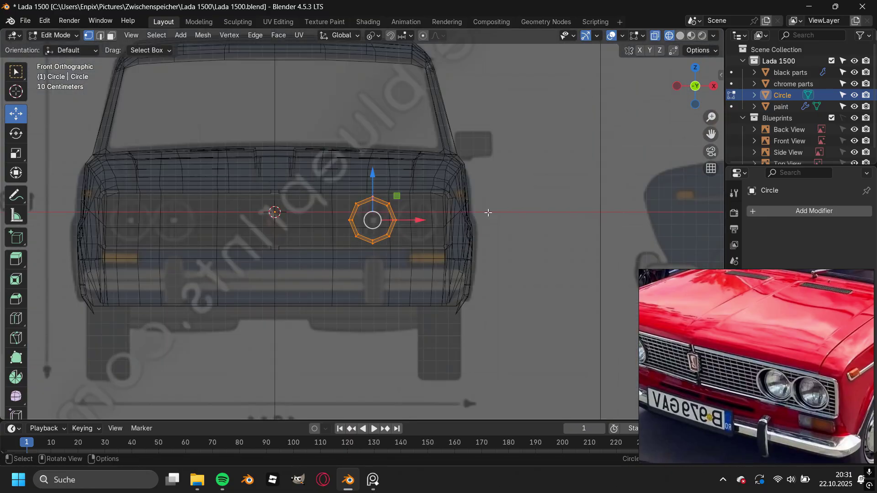
- Separate the headlight geometry into its own object
left_click(453, 248)
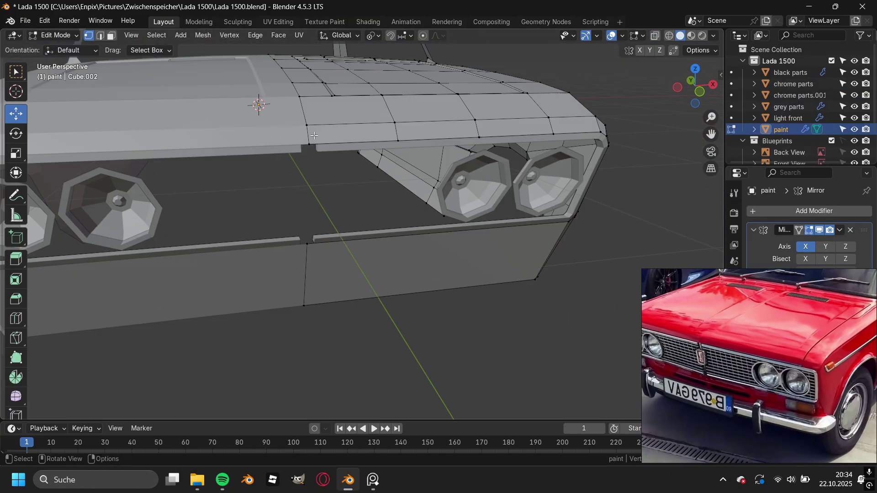
right_click(362, 234)
key("p")
left_click(362, 233)
key("Tab")
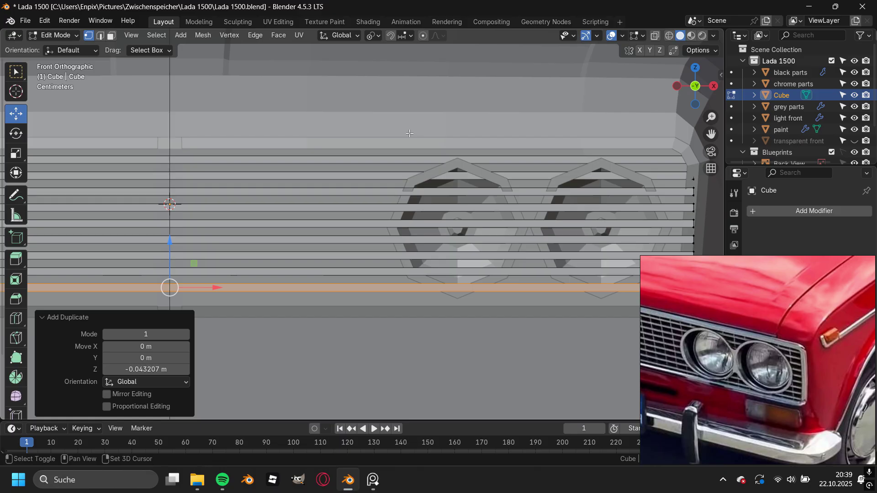
- Move the horizontal grille bars along Z and add a Boolean modifier
key("a")
key("g")
key("z")
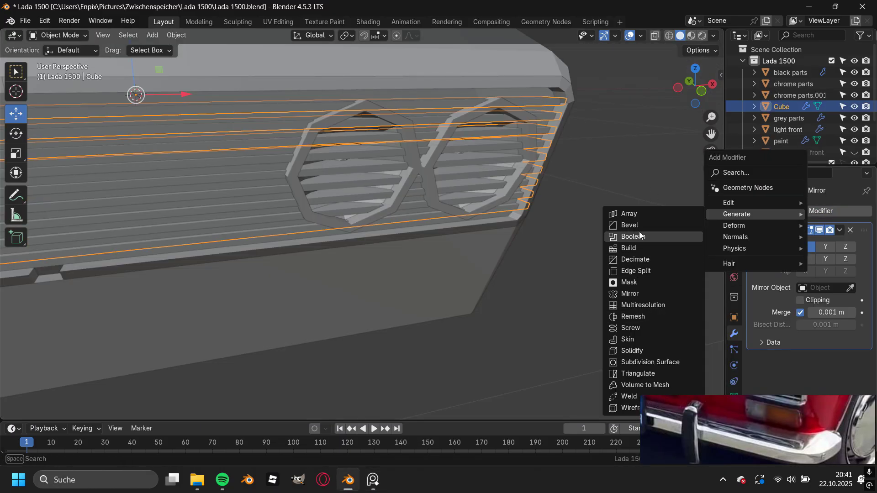
left_click(640, 236)
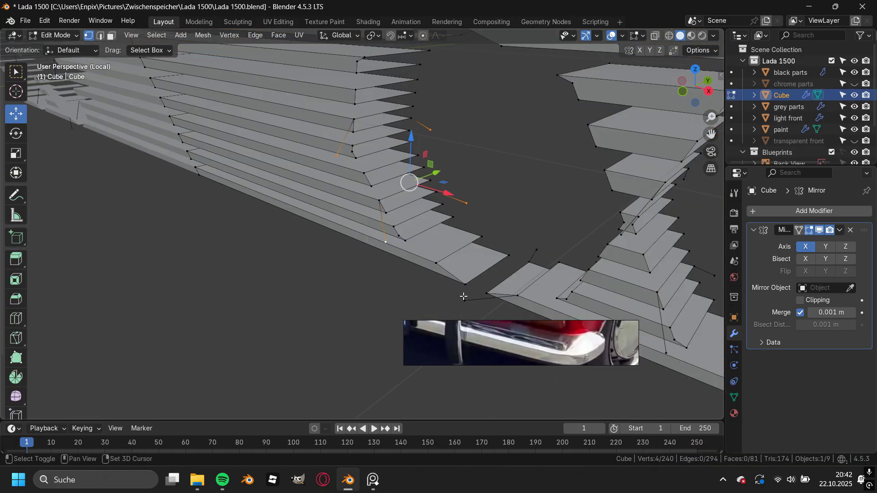
- Duplicate the vertical grille bar repeatedly along X to form the lattice
middle_click_drag(461, 294, 450, 229)
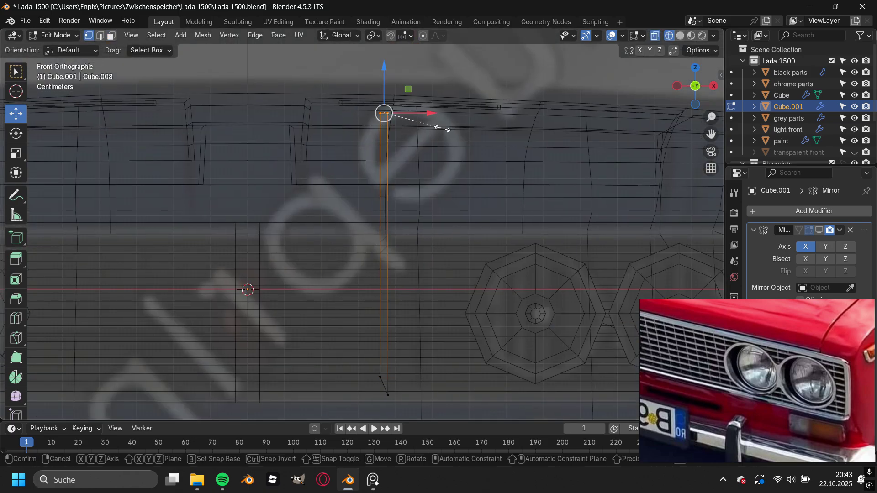
left_click(441, 129)
key("shift+d")
key("x")
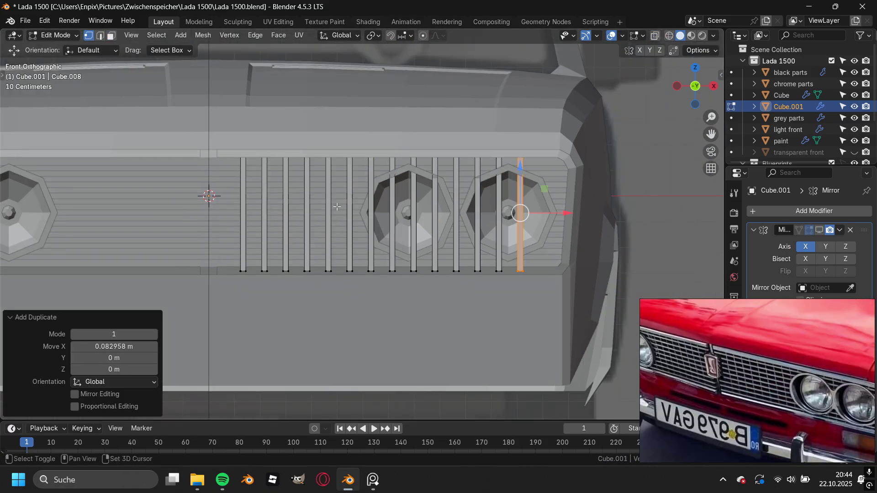
key("shift+r")
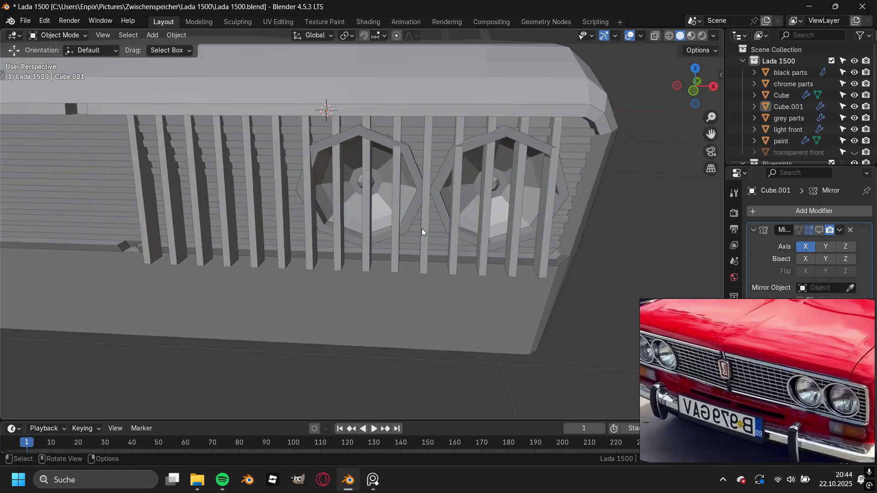
left_click_drag(365, 168, 404, 273)
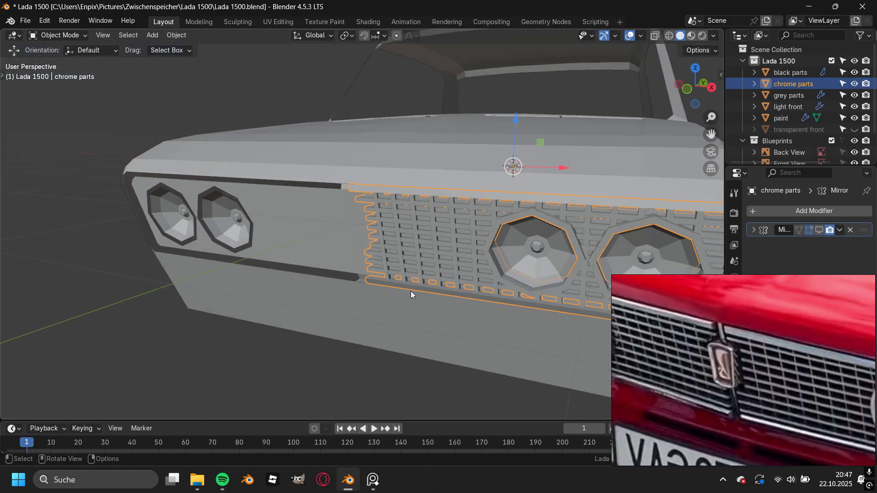
middle_click_drag(410, 292, 556, 179)
- Add a cube for the centre badge and scale it to 0.622
key("shift+a")
mouse_move(529, 207)
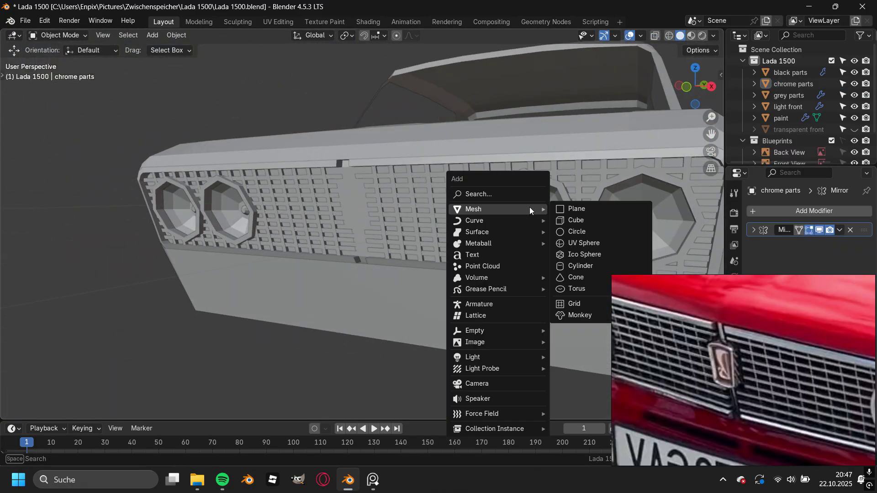
left_click(582, 223)
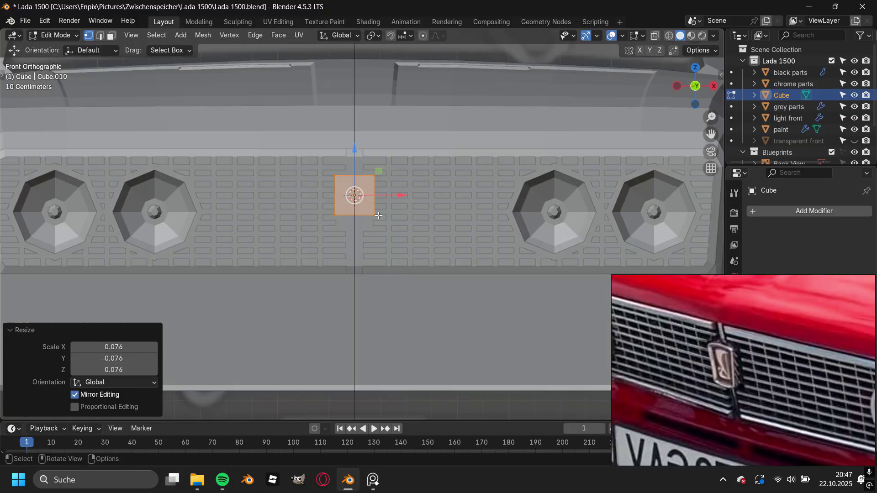
key("s")
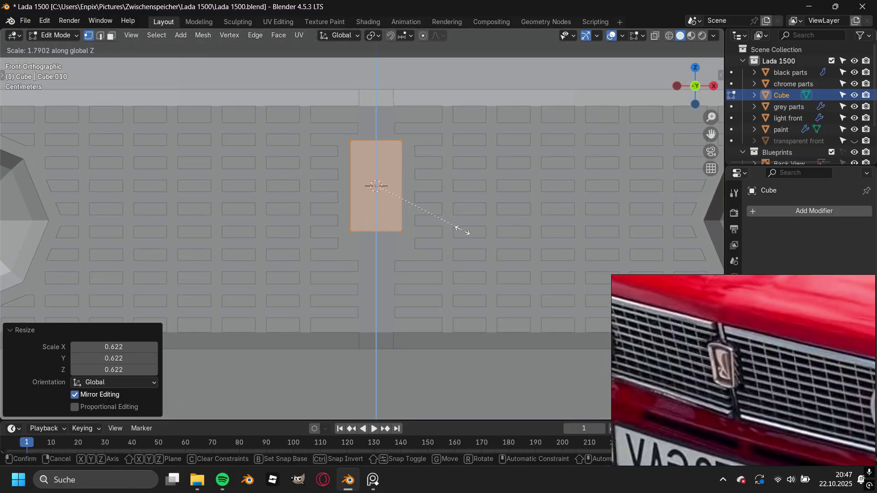
- Scale the badge cube's selected face to taper it into a frame
key("s")
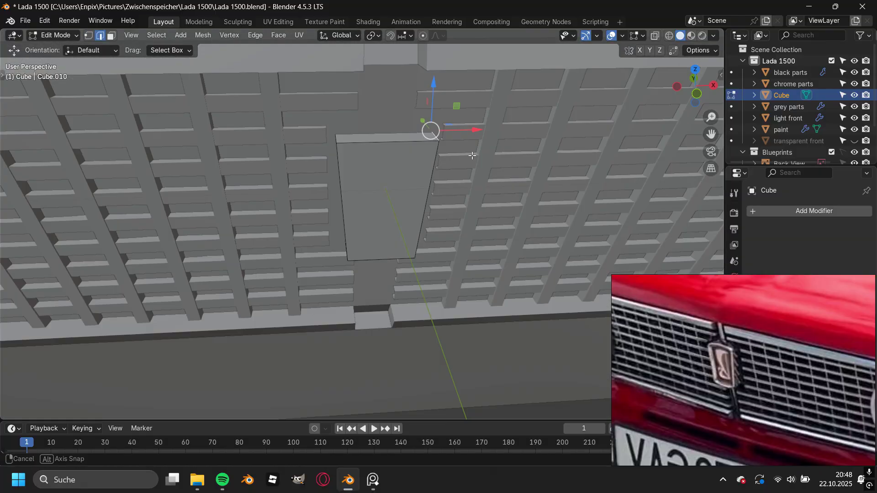
middle_click_drag(433, 217, 497, 246)
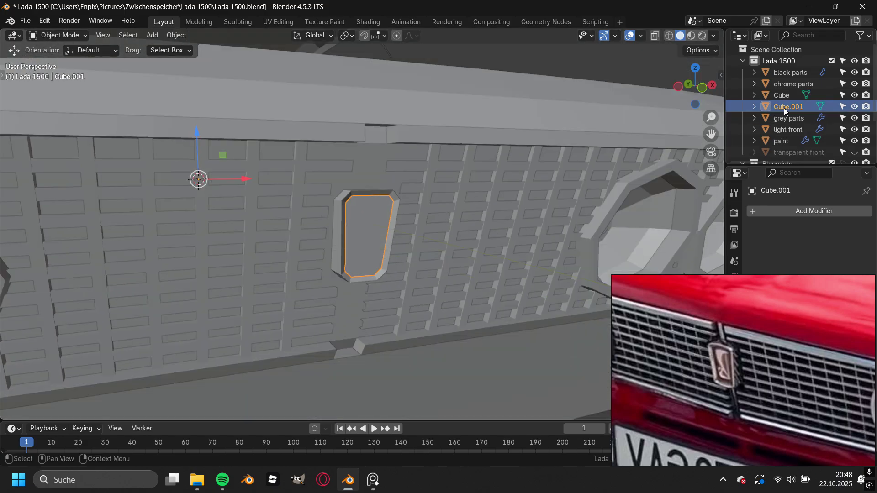
double_click(784, 108)
- Rename the badge object 'red parts' and view the car from the front
type("RED PA")
key("BackSpace")
key("BackSpace")
key("BackSpace")
key("BackSpace")
key("BackSpace")
key("BackSpace")
type("red parts")
key("Return")
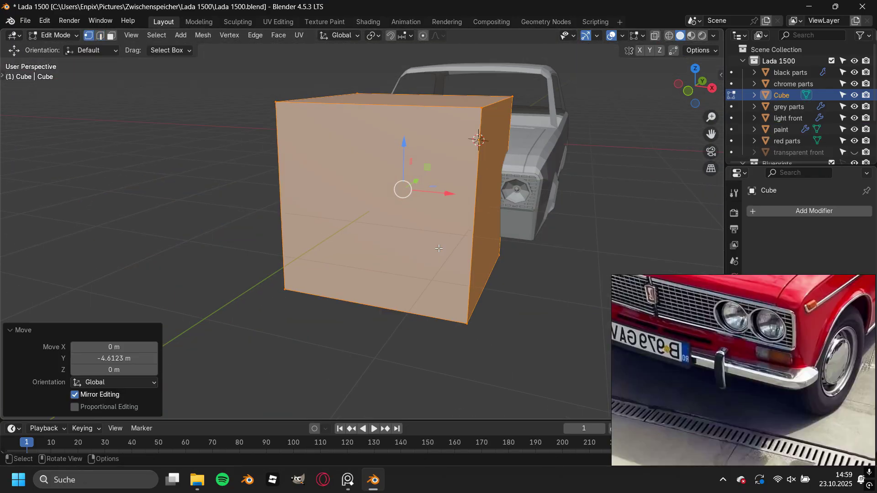
key("KP_1")
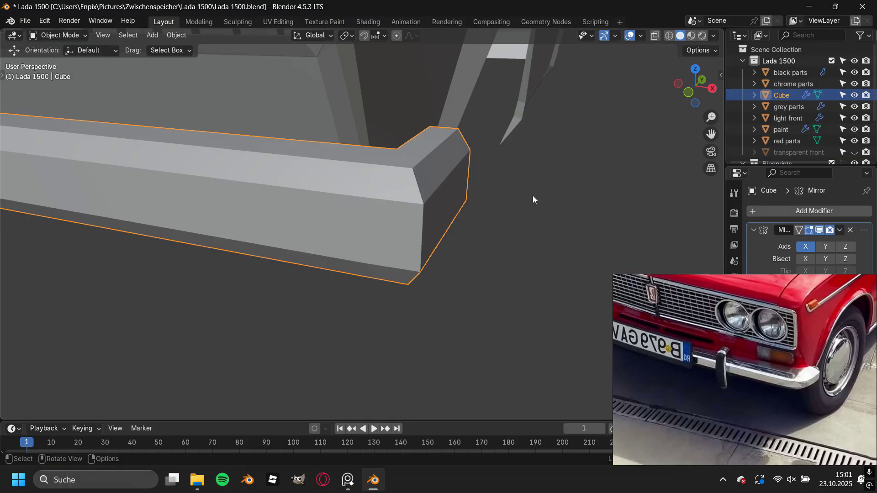
- Lower the new cube vertically in front view to sit beneath the grille
key("KP_1")
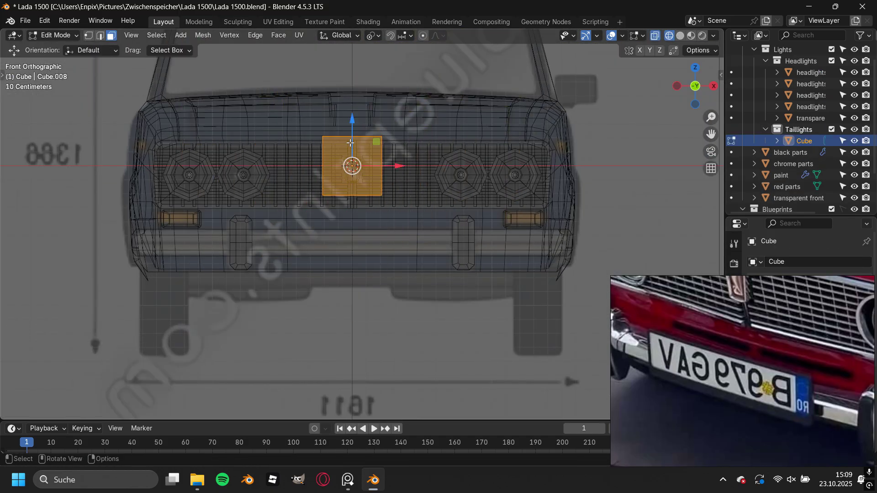
left_click_drag(350, 143, 351, 216)
scroll(379, 242, "up", 3)
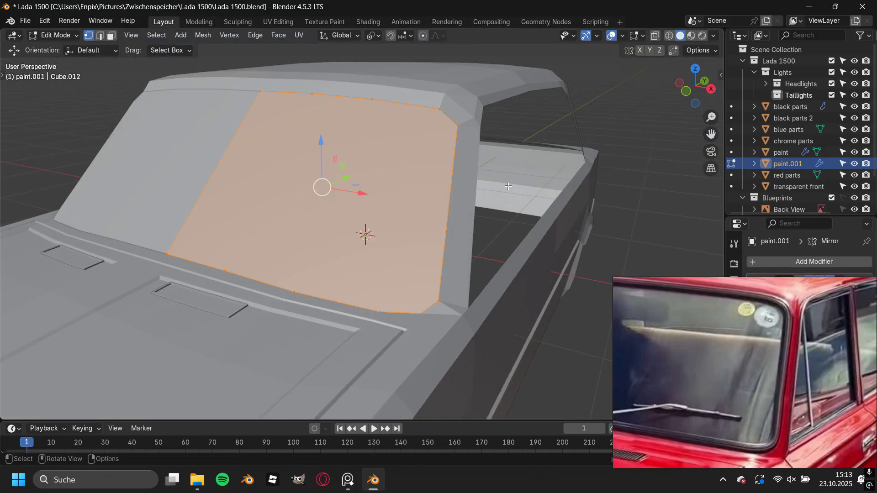
- Inset the window face and move the window frame edge loop
key("i")
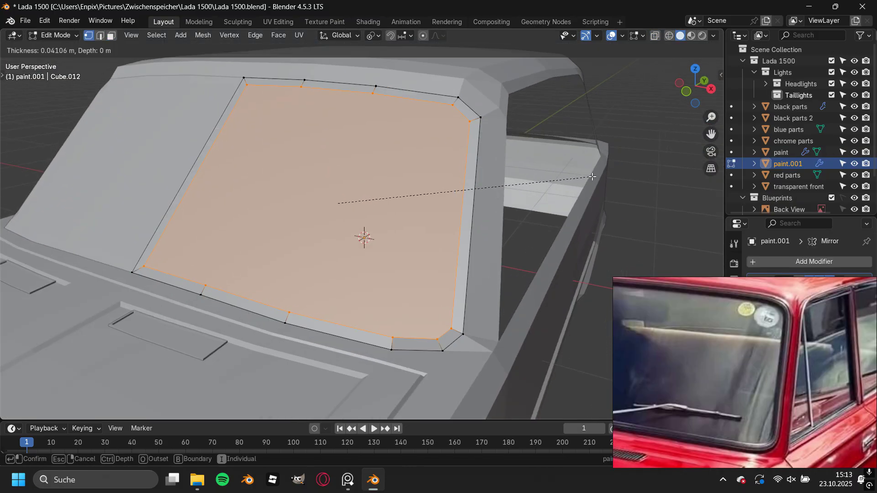
left_click(592, 176)
key("2")
key("x")
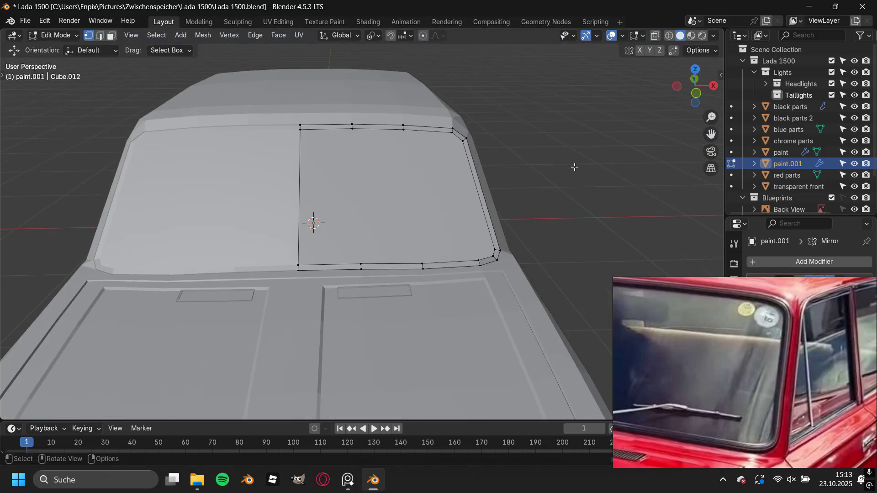
key("x")
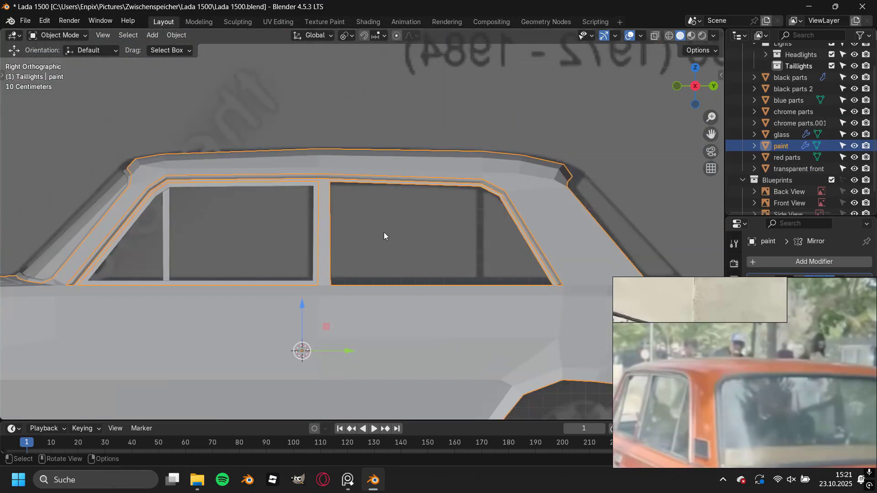
key("g")
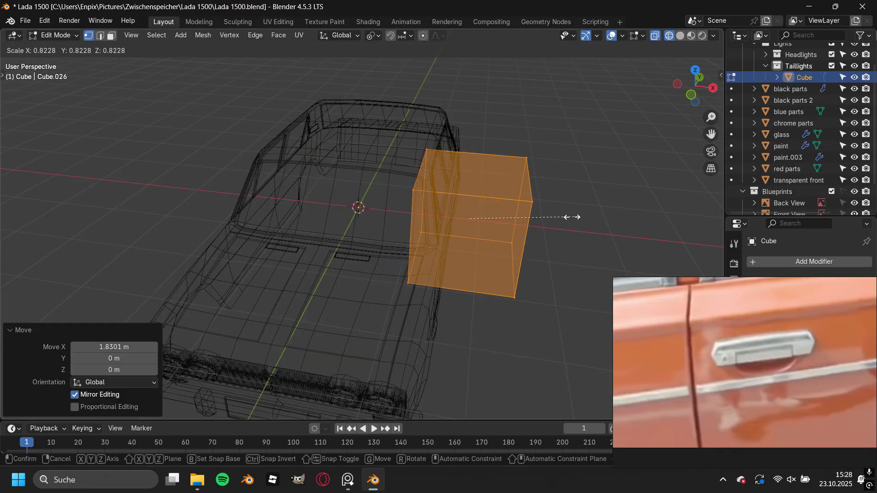
- Scale and duplicate the taillight block, extrude an edge, and inset the wheel arch face
key("s")
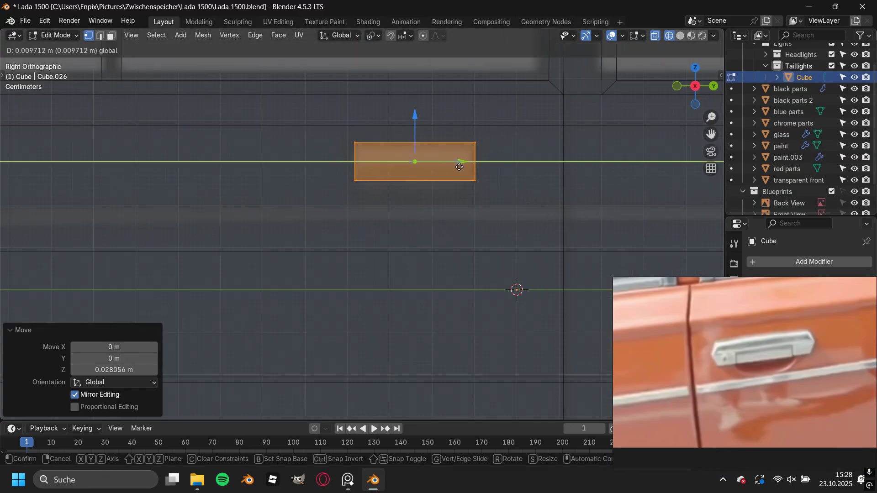
key("z")
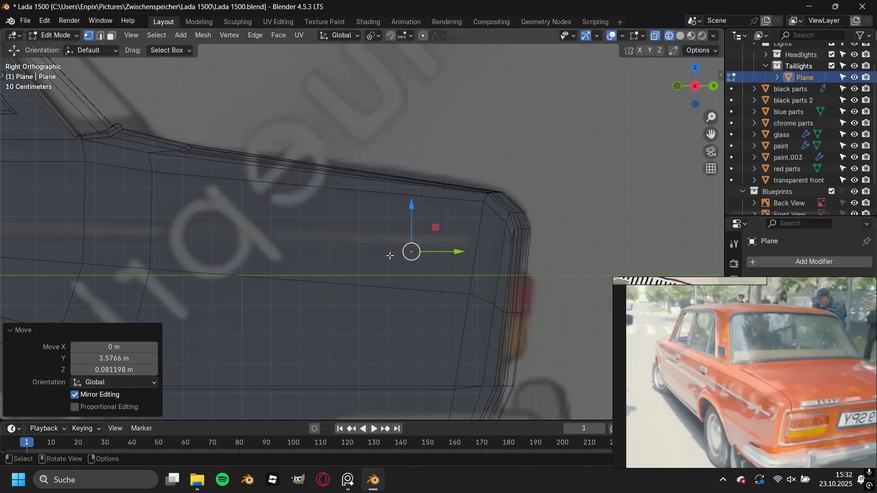
key("e")
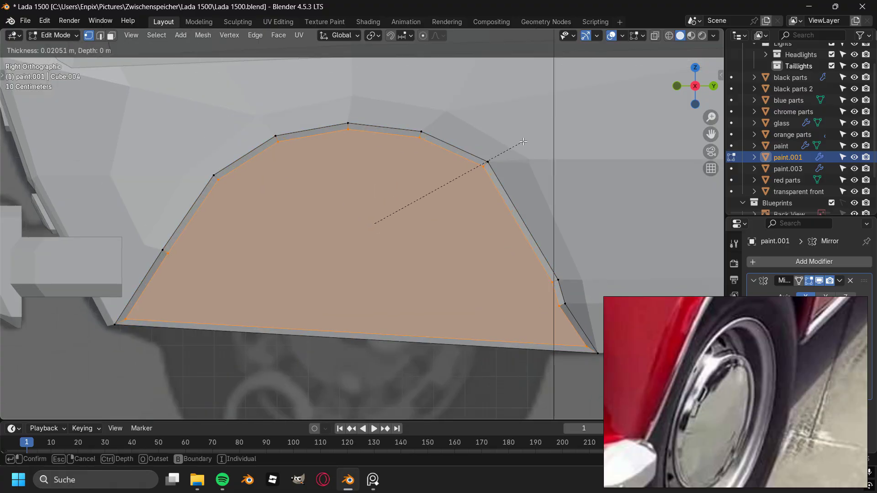
left_click(523, 142)
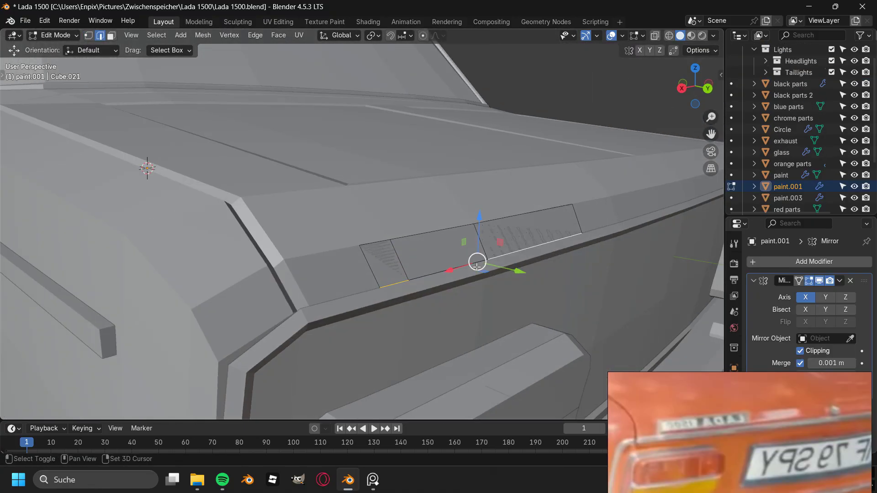
- Edge-slide the trunk lid edge, extrude its faces along normals, and slide the chrome trim loop
left_click(475, 258)
key("g")
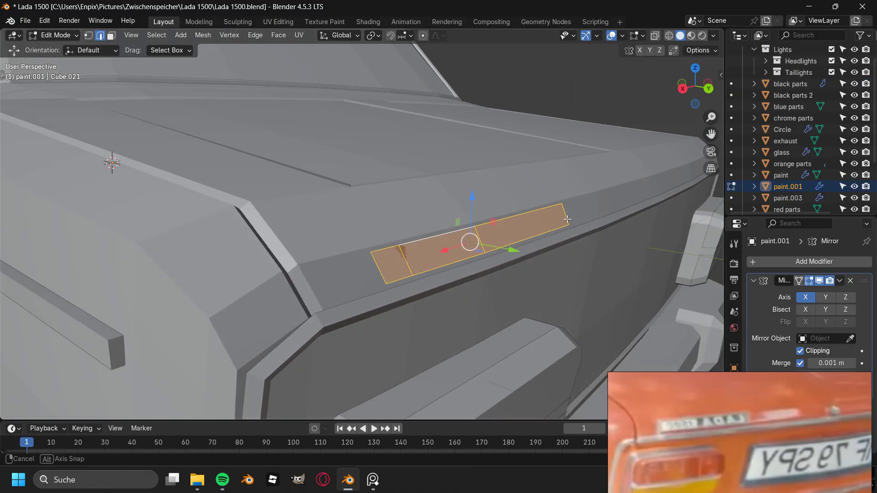
key("e")
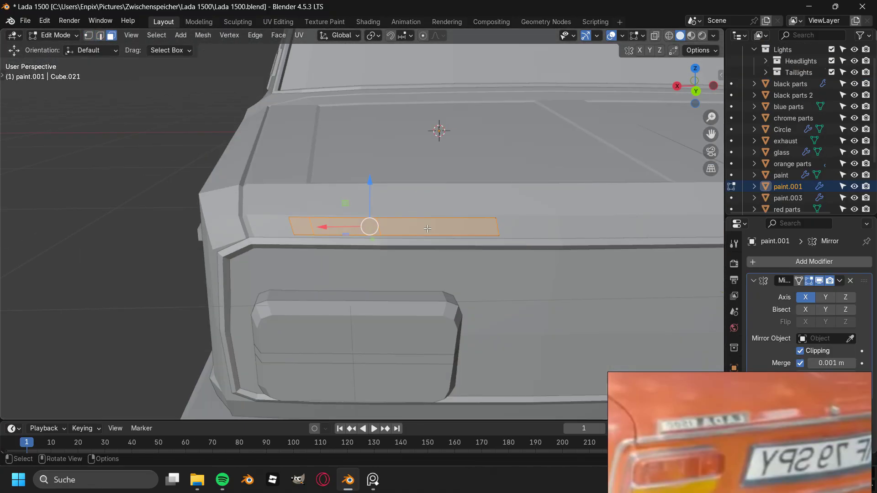
scroll(258, 243, "up", 3)
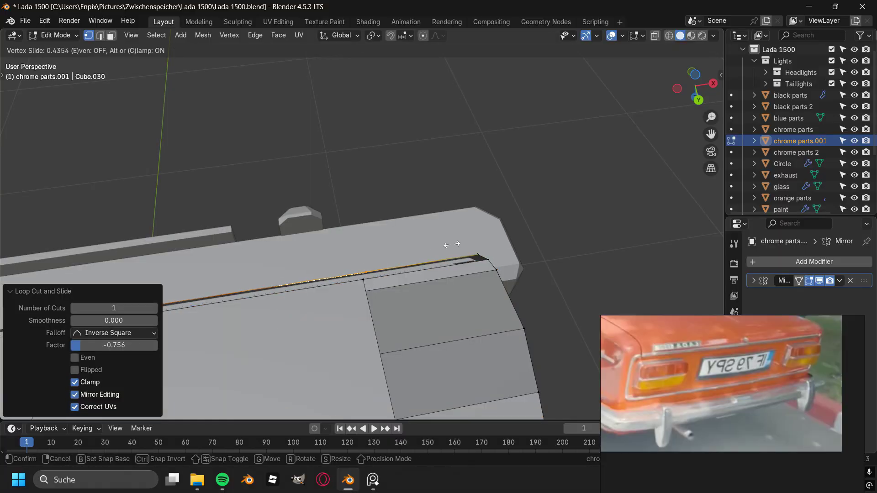
left_click(491, 256)
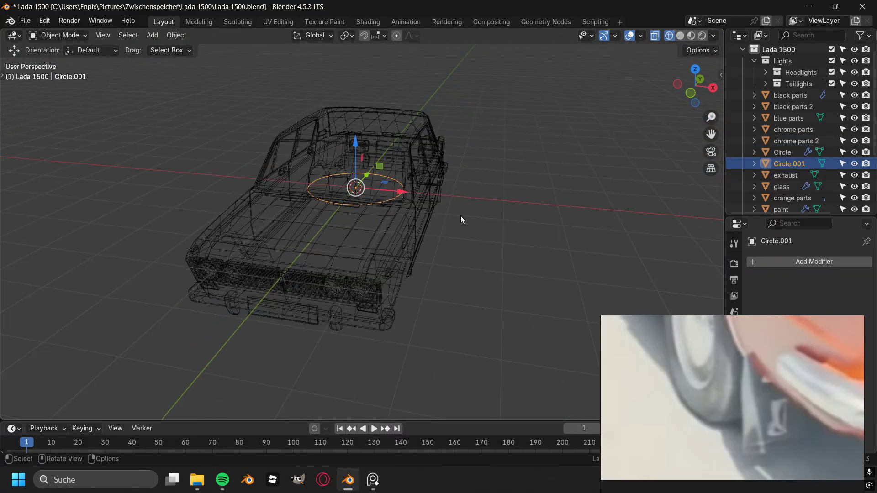
- Move the circle into the front-left wheel arch, snap the 3D cursor to it, and scale it down
key("Tab")
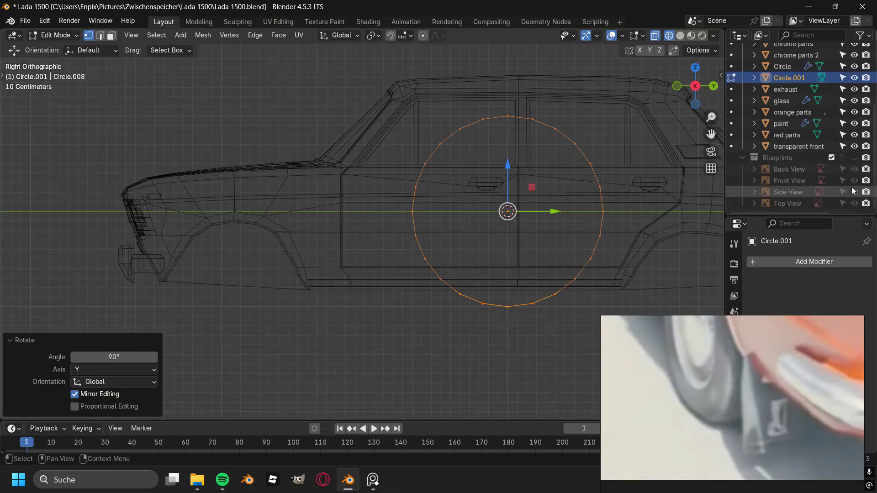
key("g")
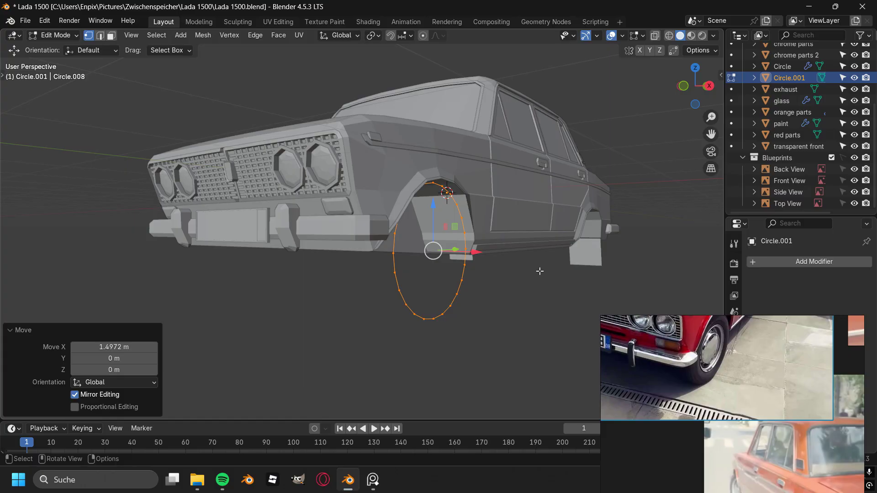
key("shift+s")
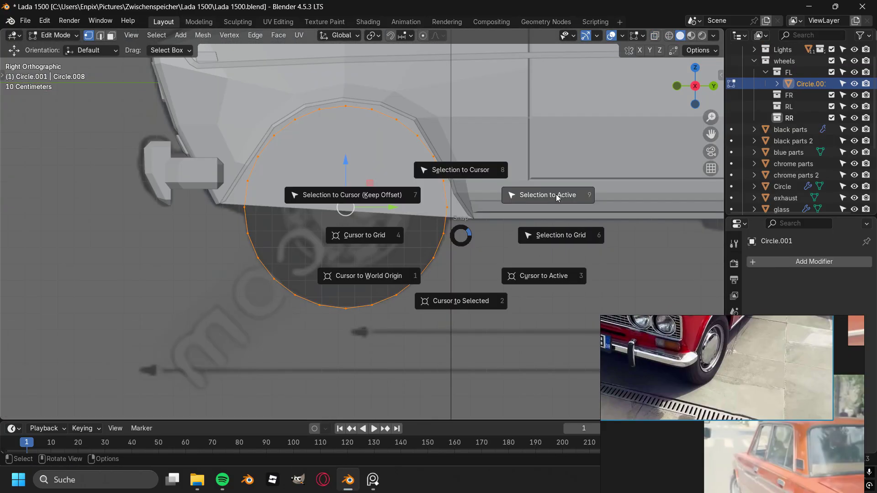
left_click(526, 288)
key("shift+z")
key("s")
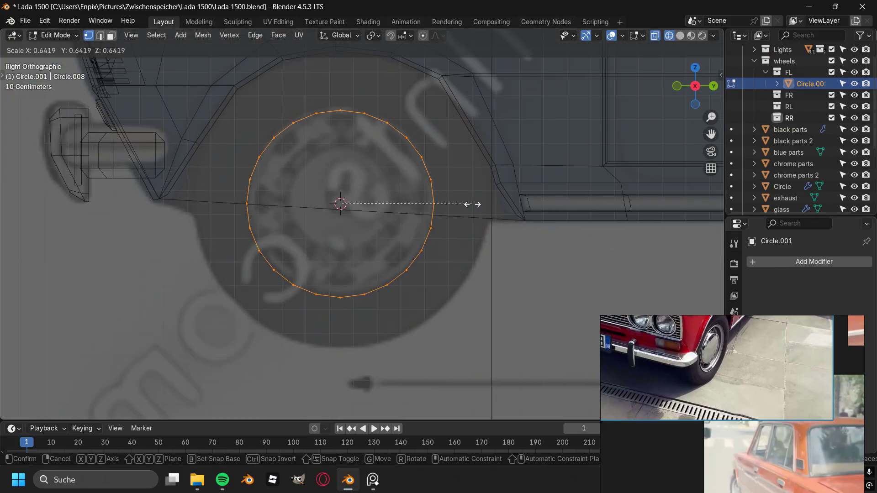
left_click(474, 205)
- Build the tread by repeatedly duplicating the circle rotated 30° around the wheel centre
scroll(415, 210, "up", 3)
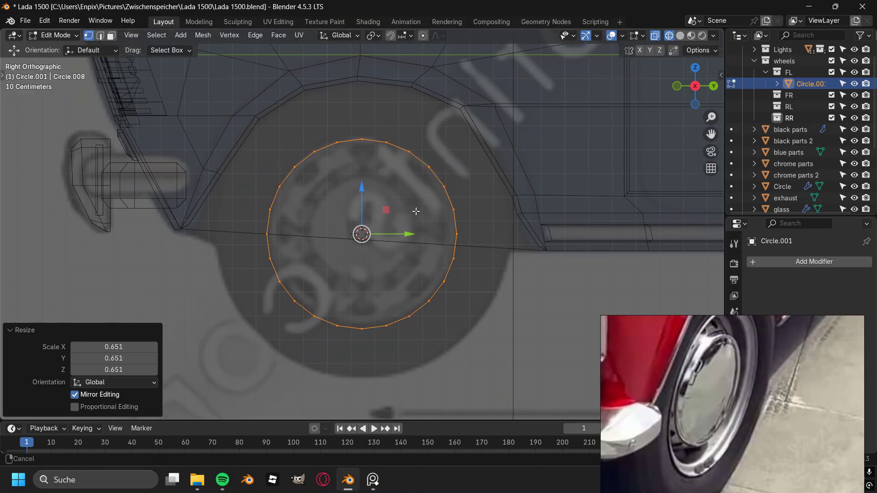
left_click(335, 131)
key("a")
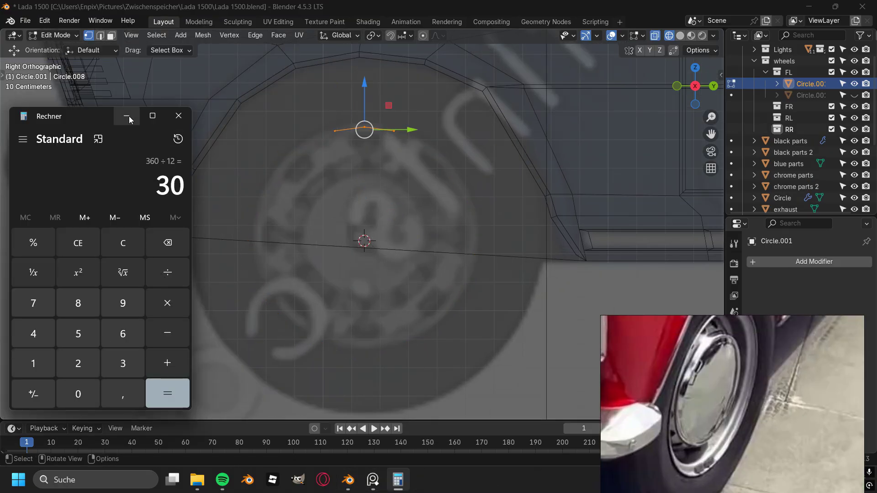
left_click(127, 118)
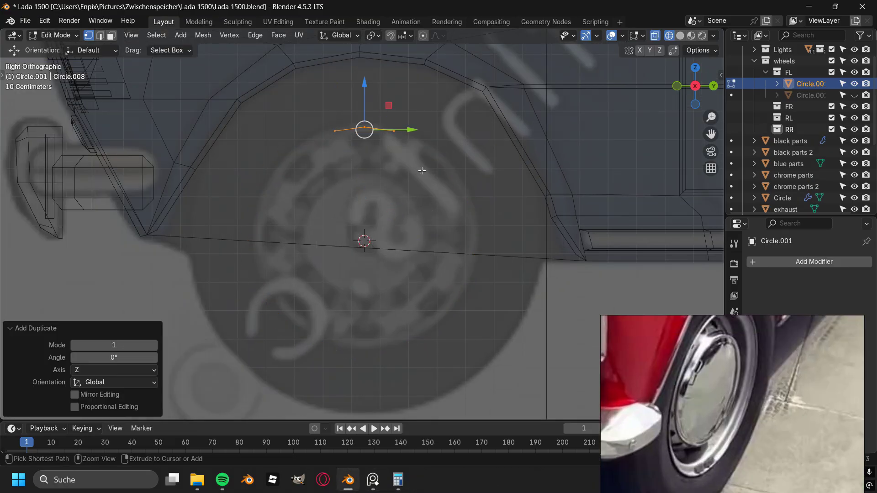
key("period")
key("Return")
key("shift+r")
key("shift+r")
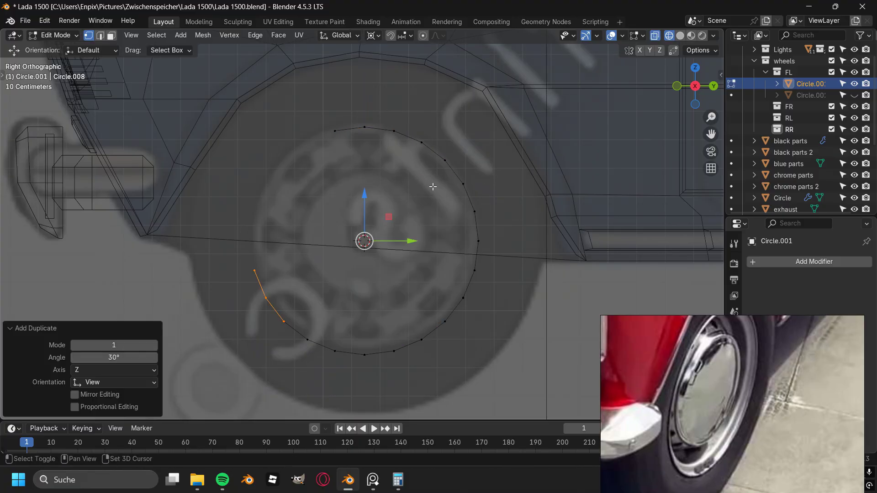
left_click(415, 191)
- Merge the tire's 72 duplicate vertices by distance and select its inner edge loop
middle_click_drag(446, 203, 495, 199)
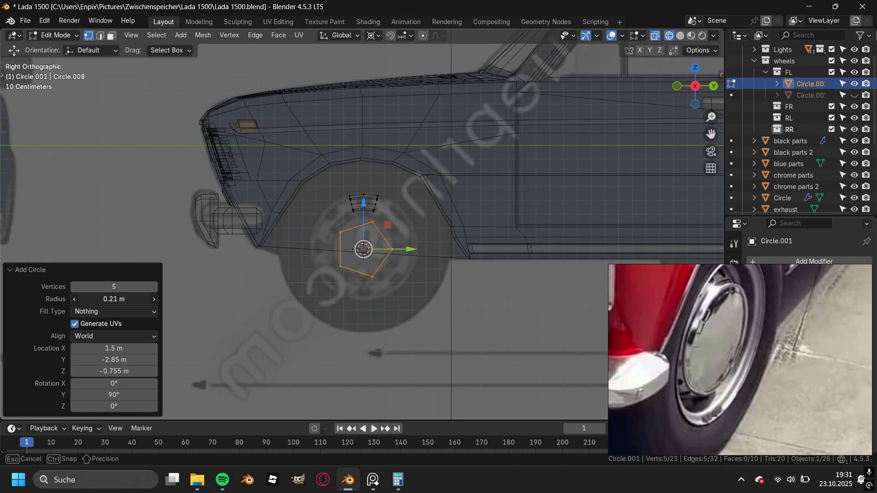
scroll(364, 249, "up", 8)
left_click(410, 37)
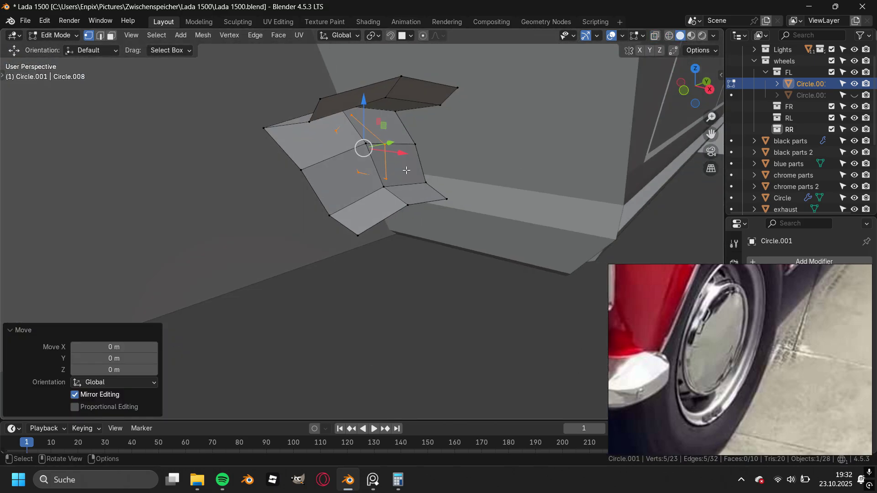
middle_click_drag(362, 146, 415, 158)
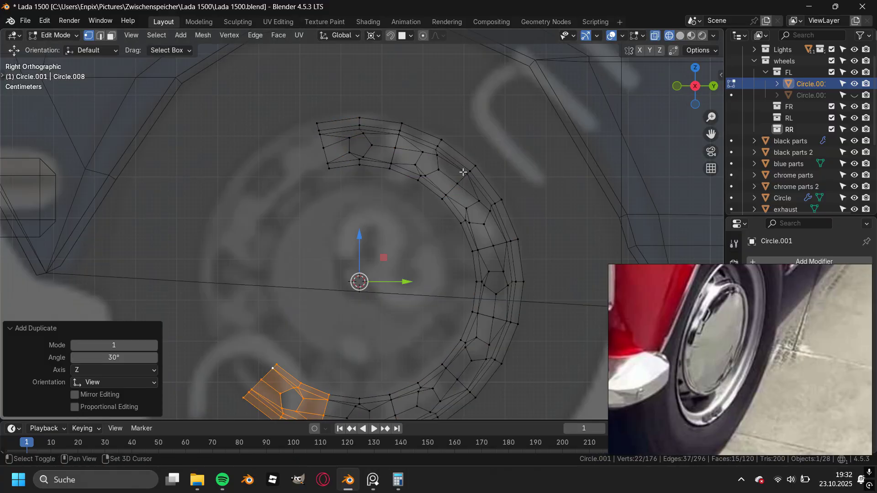
key("a")
key("m")
left_click(421, 187)
middle_click_drag(421, 187, 379, 188)
left_click(379, 188, "alt")
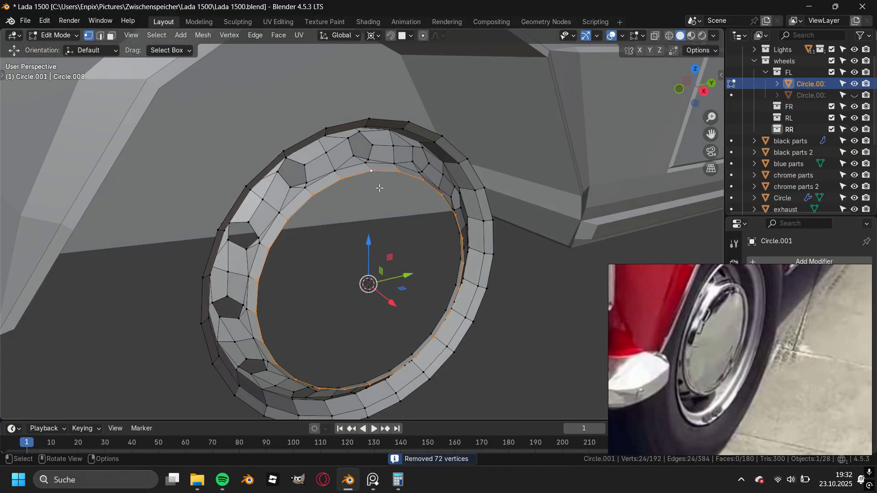
- Fill and inset the inner loop into a rim, repeat the wheel on all corners, and copy every car part
key("i")
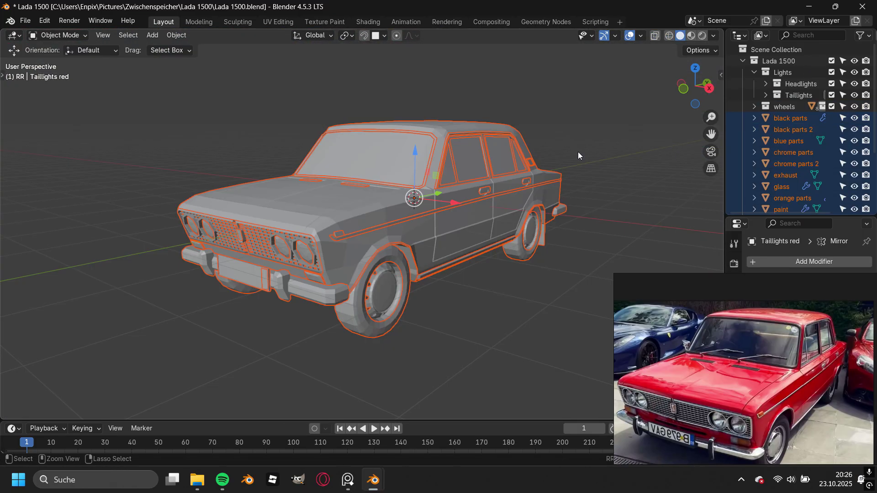
key("ctrl+c")
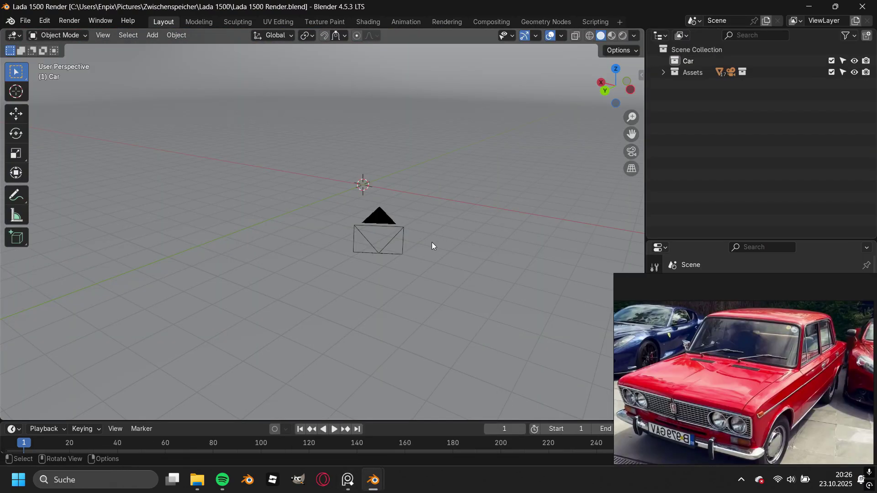
- Paste the car into Lada 1500 Render.blend and give the headlight part the 0 Orange material
key("ctrl+v")
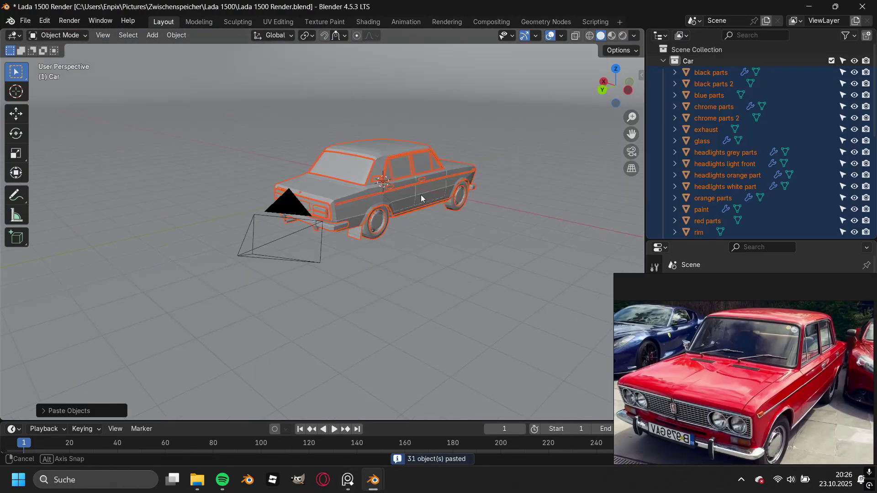
key("KP_Decimal")
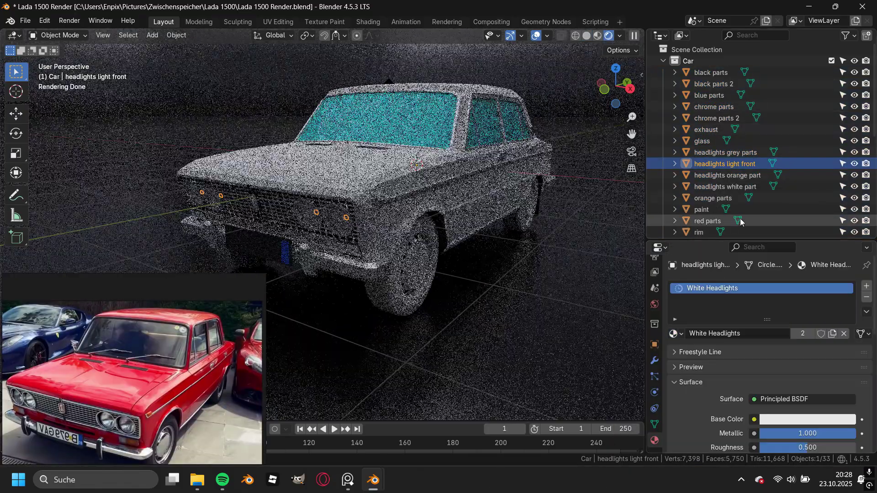
left_click(727, 175)
left_click(675, 333)
left_click(725, 256)
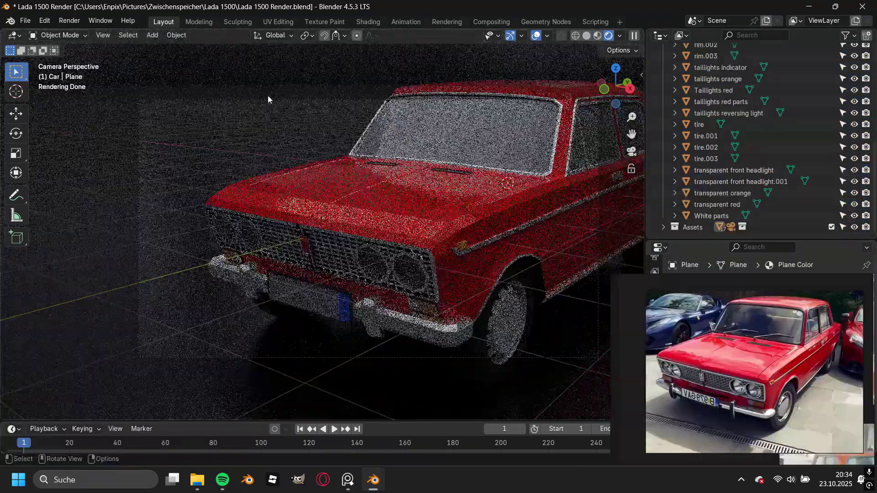
- Reposition the scene camera so it frames the whole Lada
key("g")
key("z")
key("z")
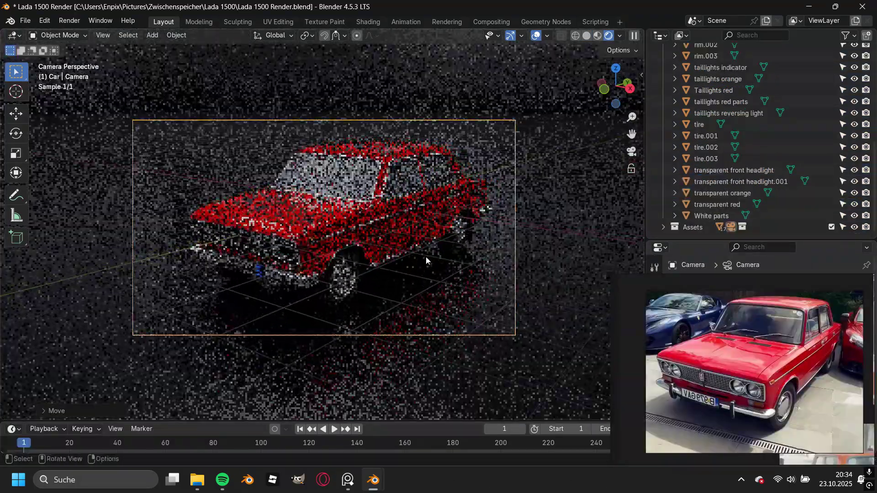
key("z")
left_click(435, 246)
key("F12")
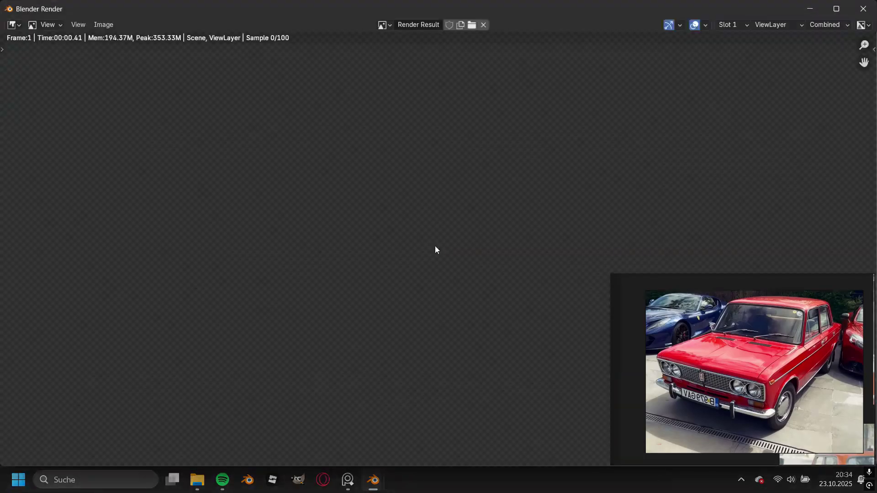